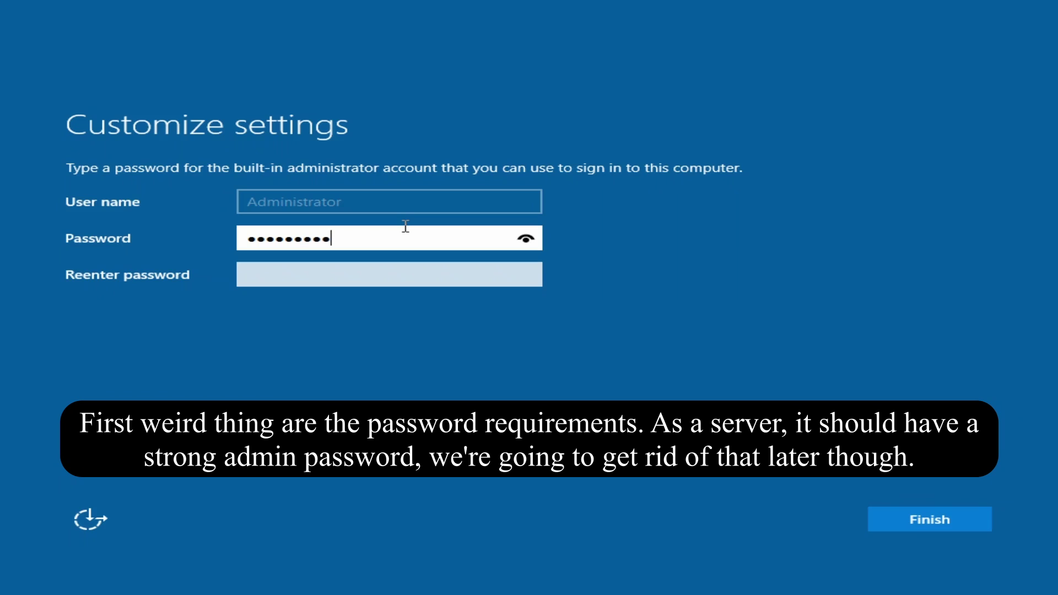
# Set a complex administrator password after a too-simple first attempt is rejected.
pyautogui.write('1')
pyautogui.press('Tab')
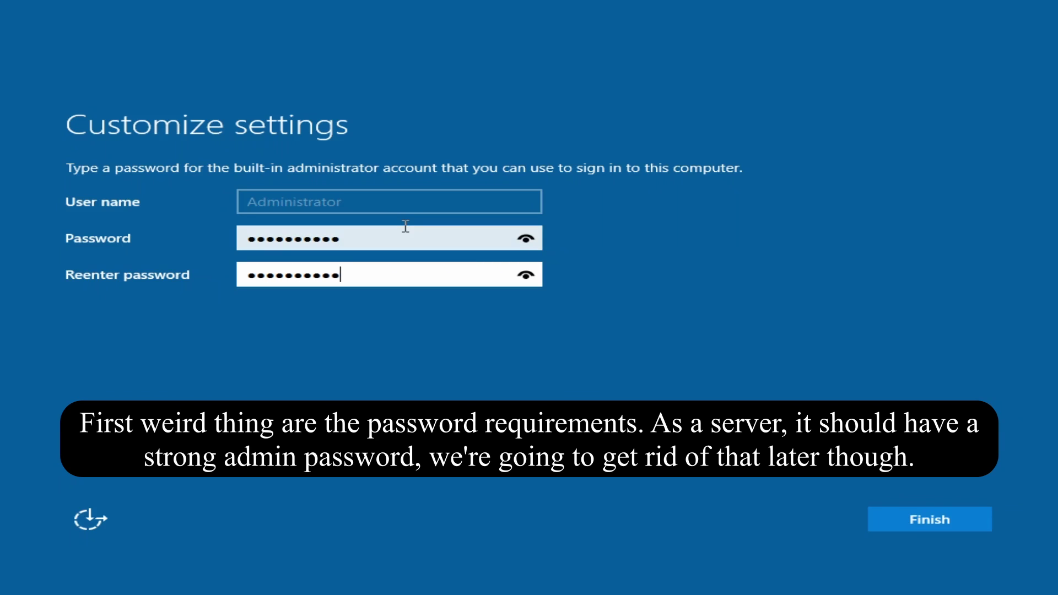
pyautogui.press('Return')
pyautogui.write('Passw')
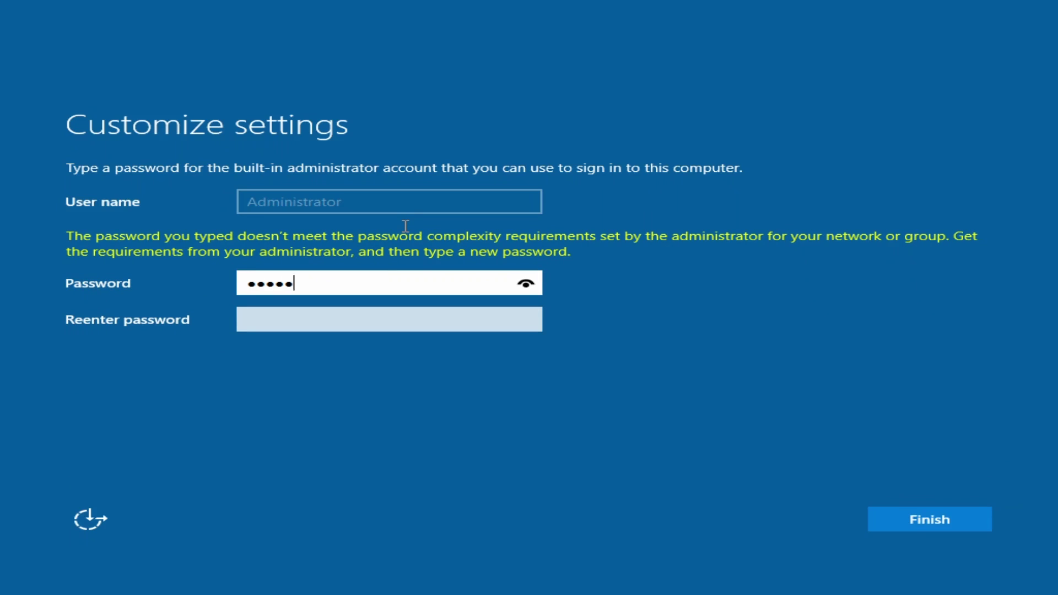
pyautogui.write('3456789')
pyautogui.press('Tab')
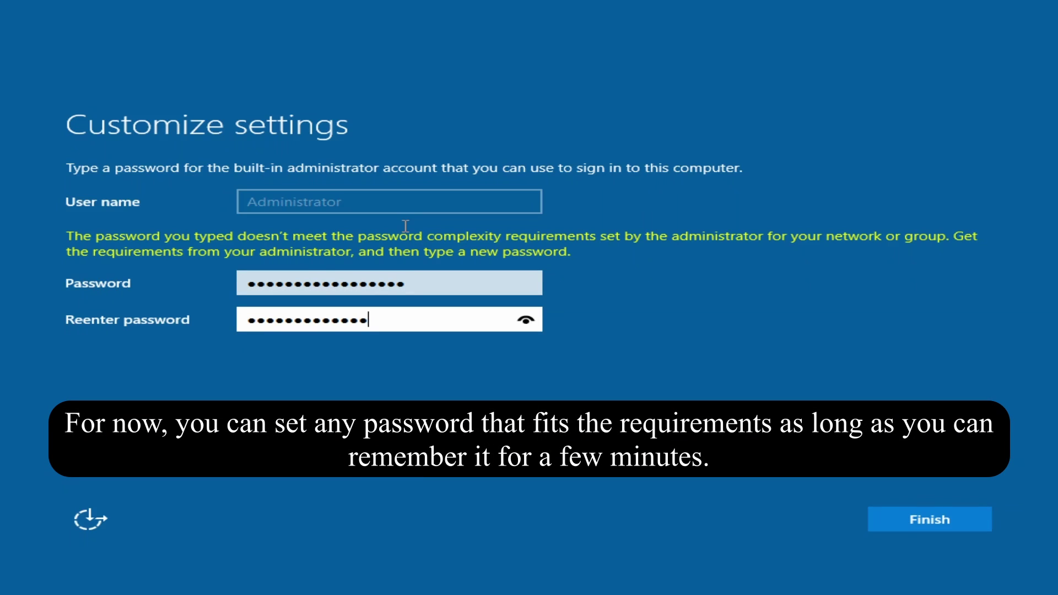
pyautogui.press('Return')
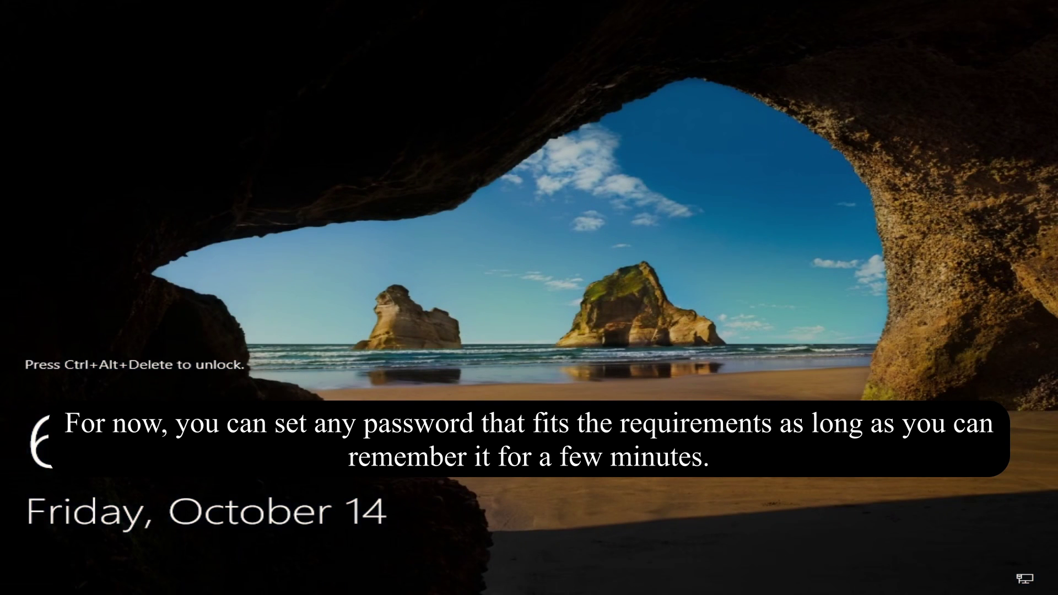
# Sign in as Administrator with the account password at the Ctrl+Alt+Del screen.
pyautogui.hotkey('ctrl', 'alt', 'Delete')
pyautogui.write('Pa')
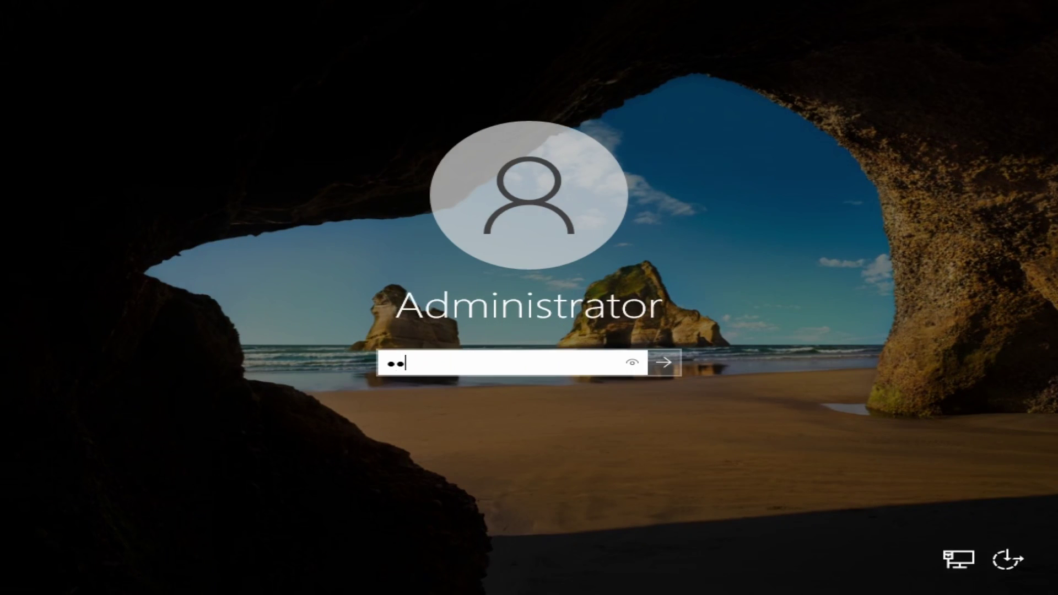
pyautogui.write('ssword123')
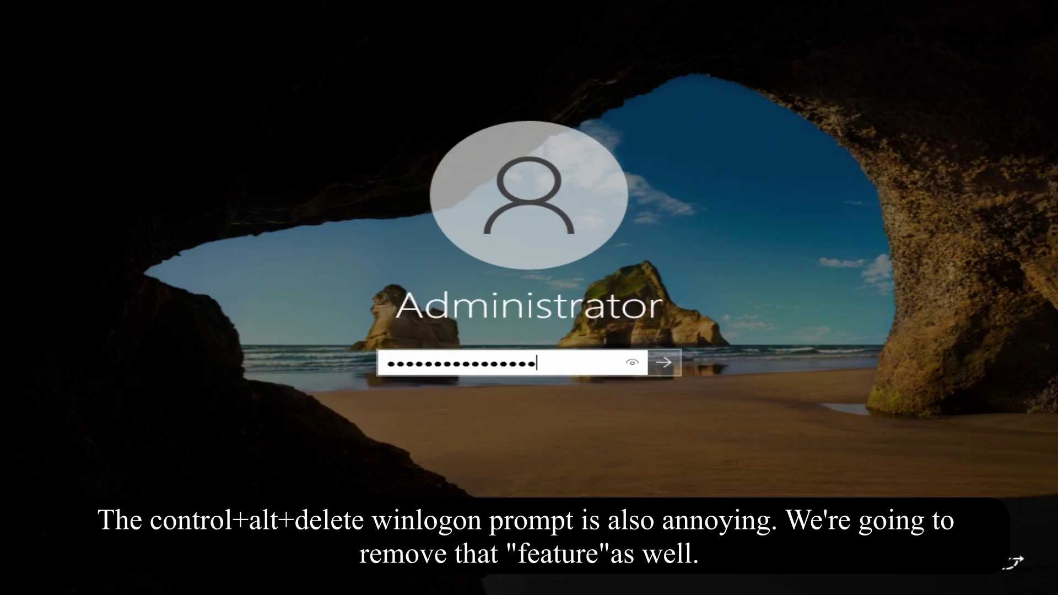
pyautogui.press('Return')
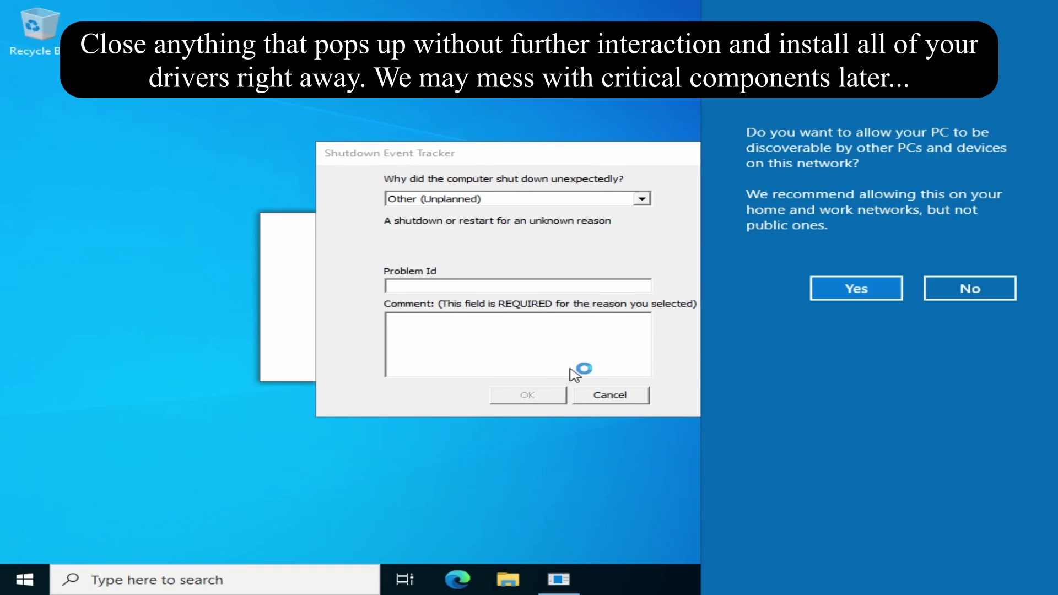
# Decline network discovery, cancel Shutdown Event Tracker, and close the notice and Server Manager.
pyautogui.click(973, 288)
pyautogui.click(581, 394)
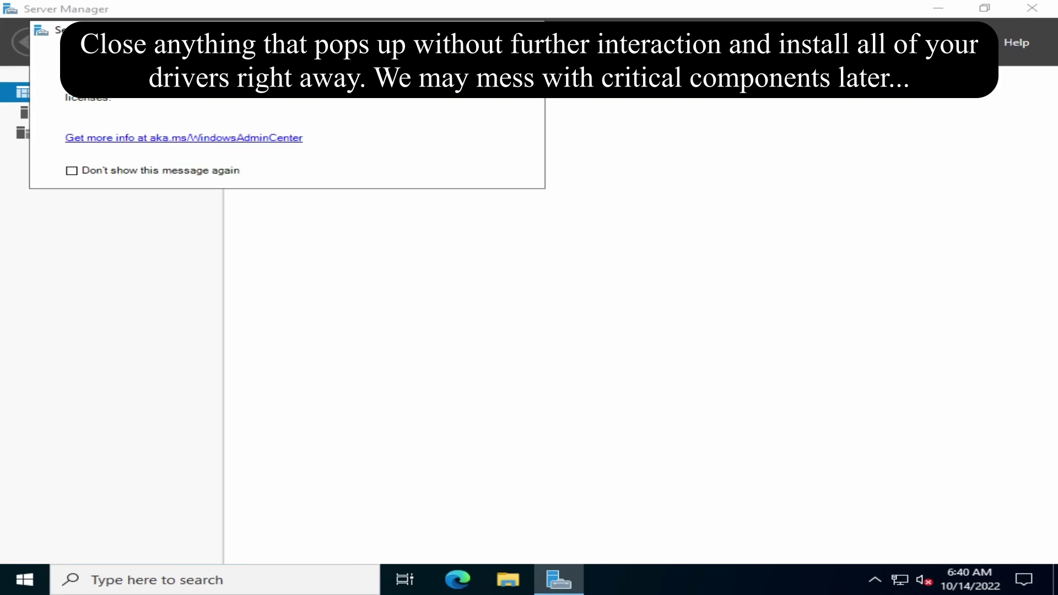
pyautogui.click(534, 30)
pyautogui.click(1041, 8)
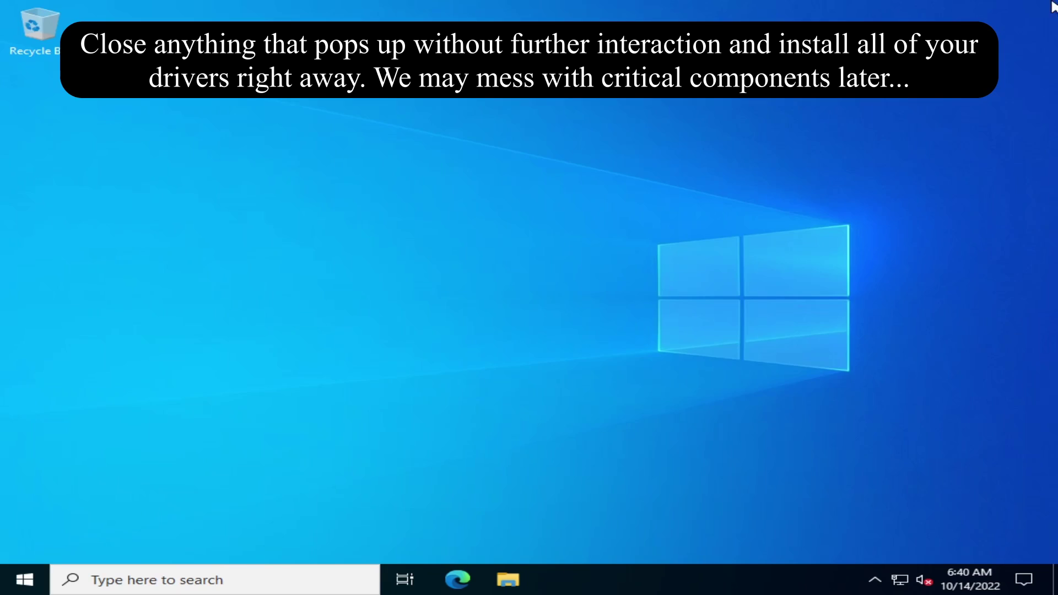
# Start VMware Tools installation from the VM menu and confirm it.
pyautogui.click(180, 7)
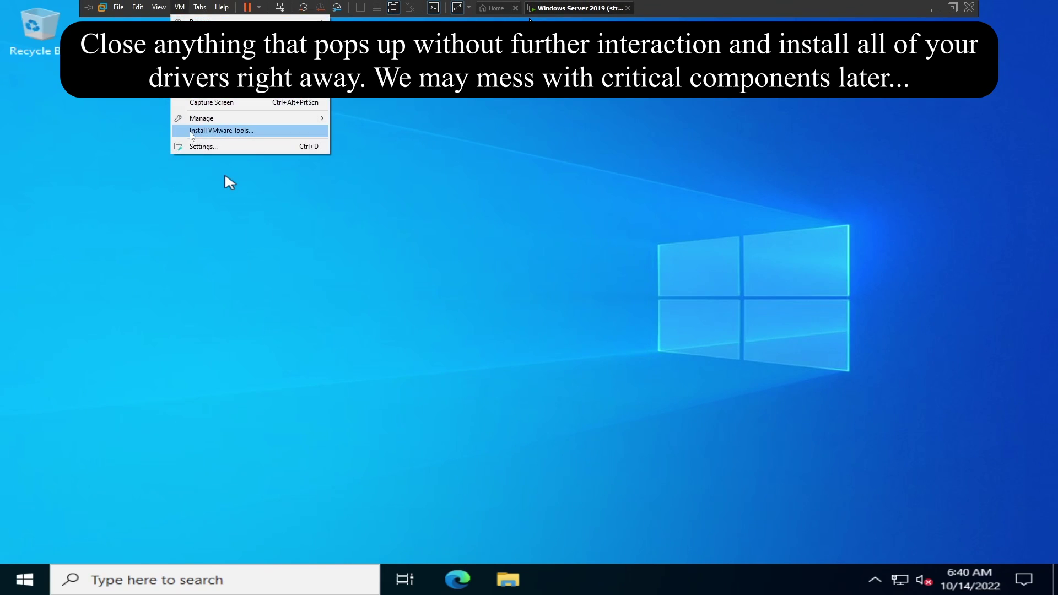
pyautogui.click(220, 130)
pyautogui.click(545, 335)
pyautogui.click(159, 6)
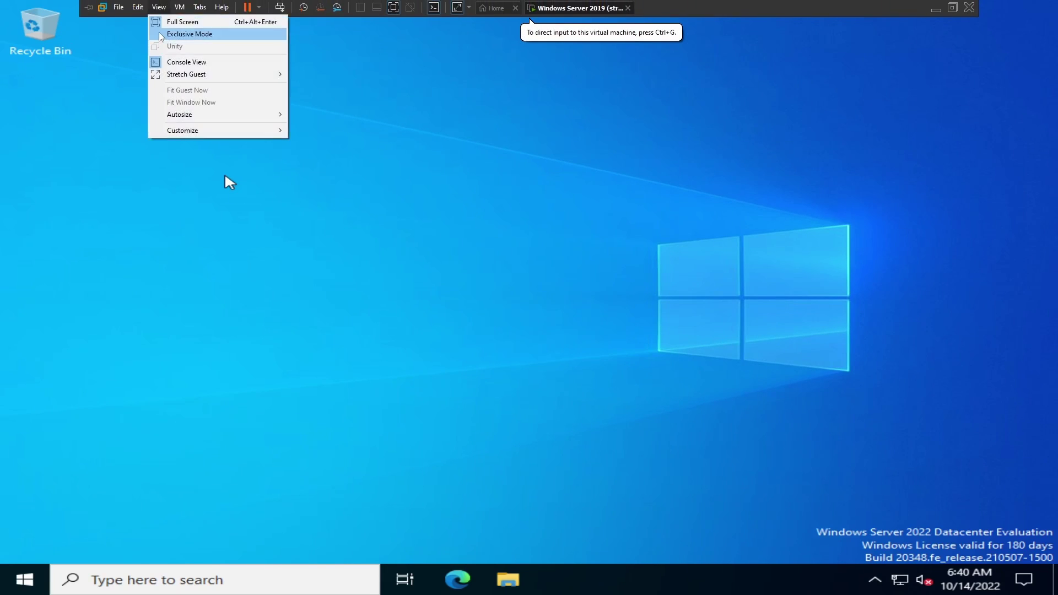
# Run setup64 from the VMware Tools disc on D: and install with Complete setup.
pyautogui.click(507, 576)
pyautogui.click(209, 278)
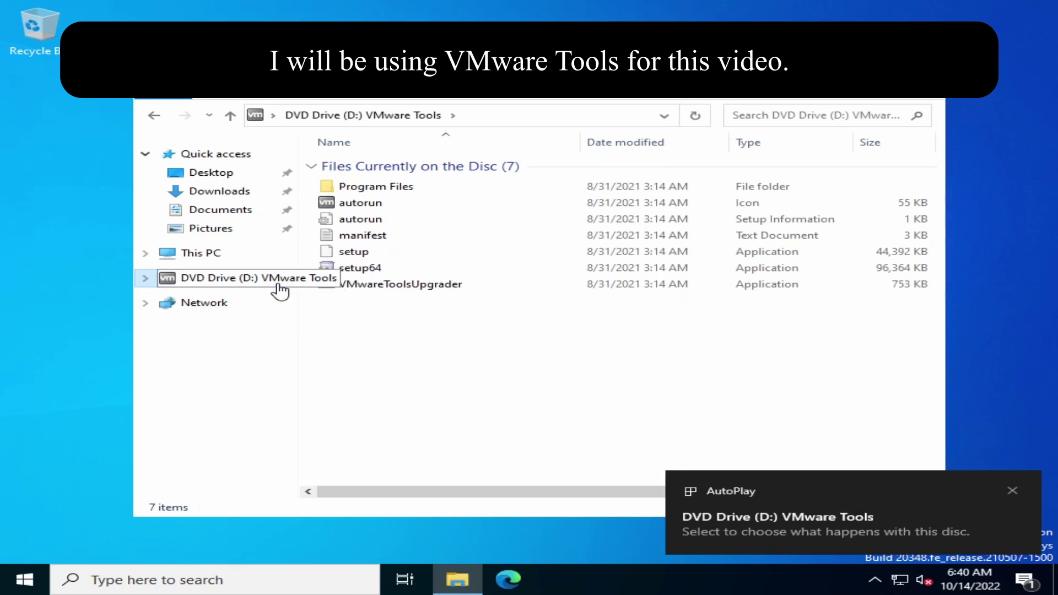
pyautogui.doubleClick(446, 270)
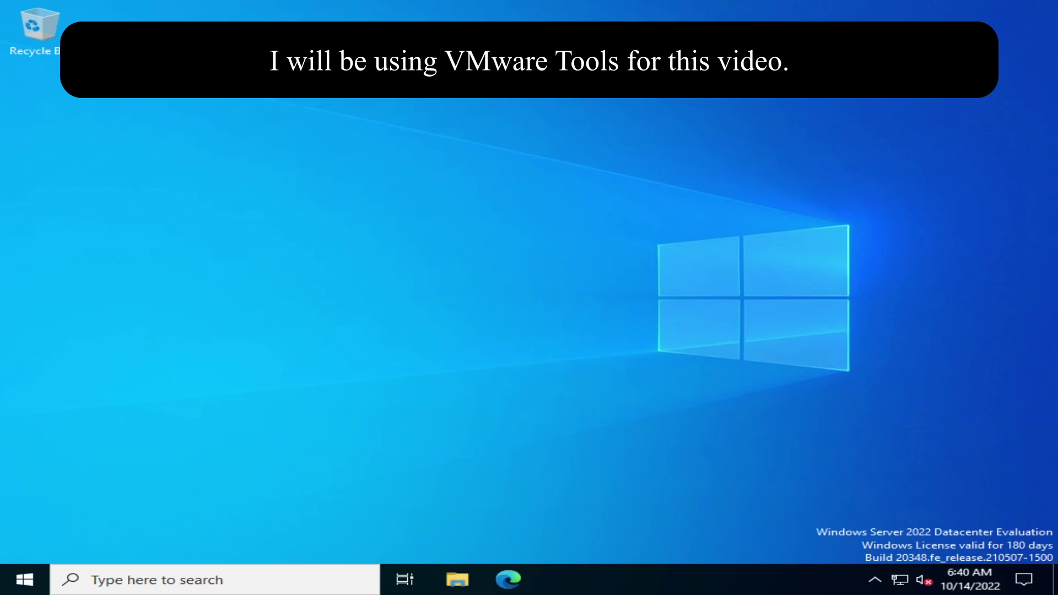
pyautogui.click(656, 408)
pyautogui.click(636, 410)
pyautogui.click(636, 411)
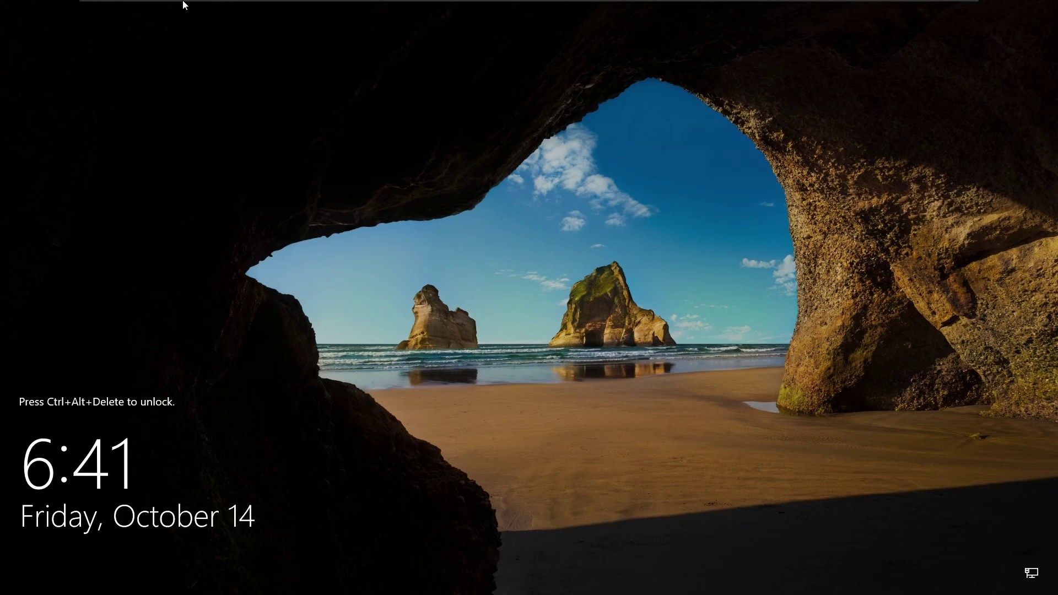
# Go full screen, sign in as Administrator, and dismiss the Windows Admin Center notice.
pyautogui.click(159, 7)
pyautogui.click(160, 37)
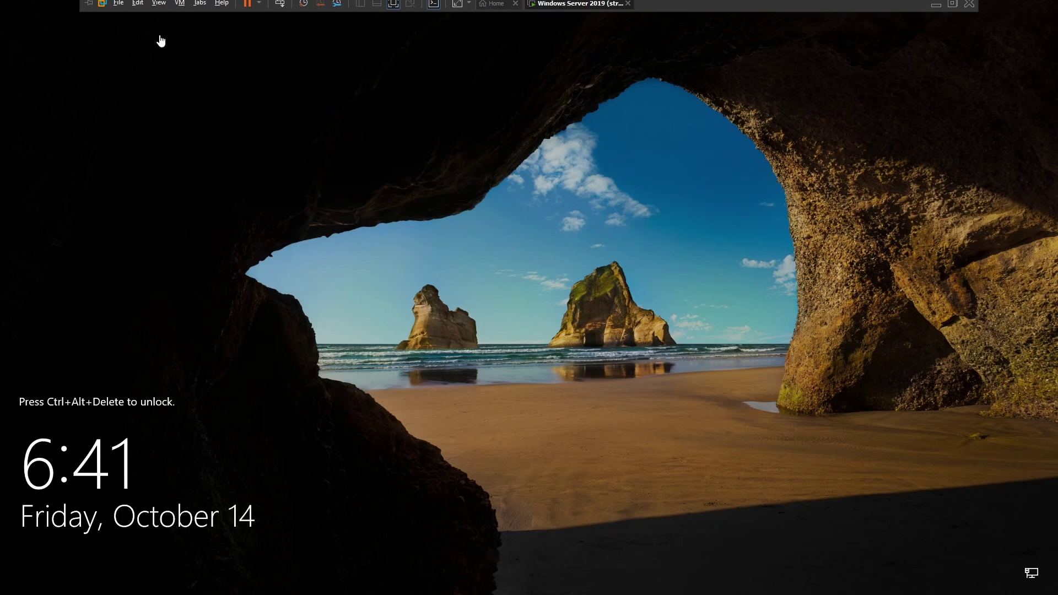
pyautogui.press('ctrl+alt+Insert')
pyautogui.write('••')
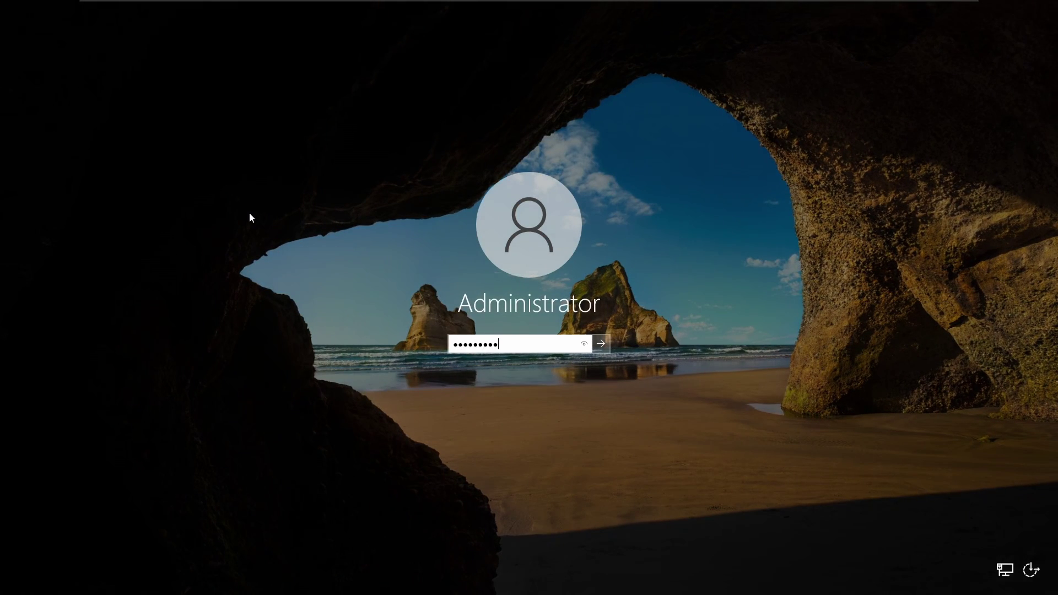
pyautogui.write('•••')
pyautogui.press('Return')
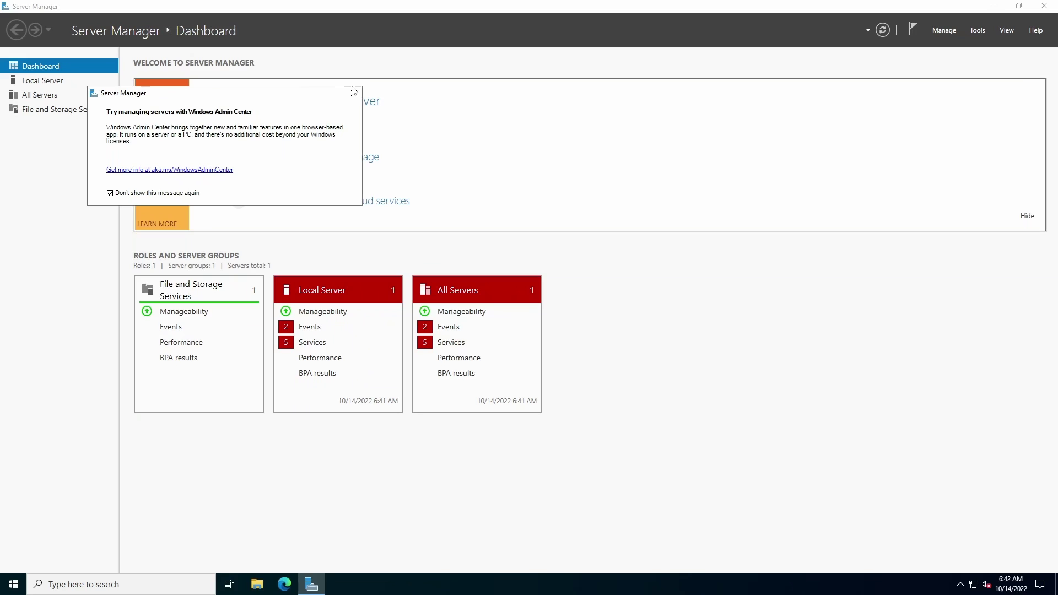
pyautogui.click(353, 93)
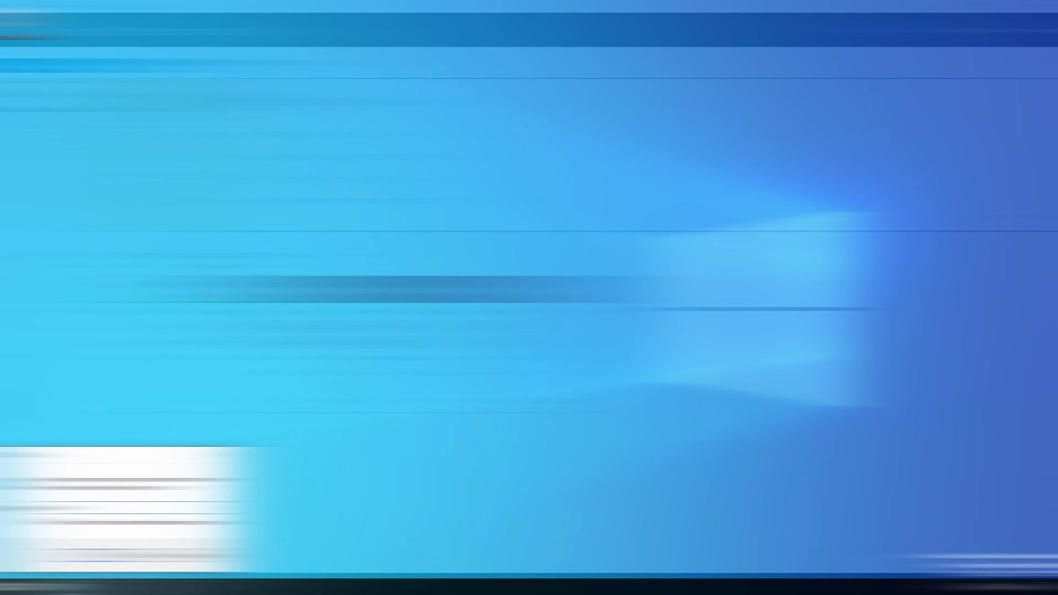
pyautogui.press('Return')
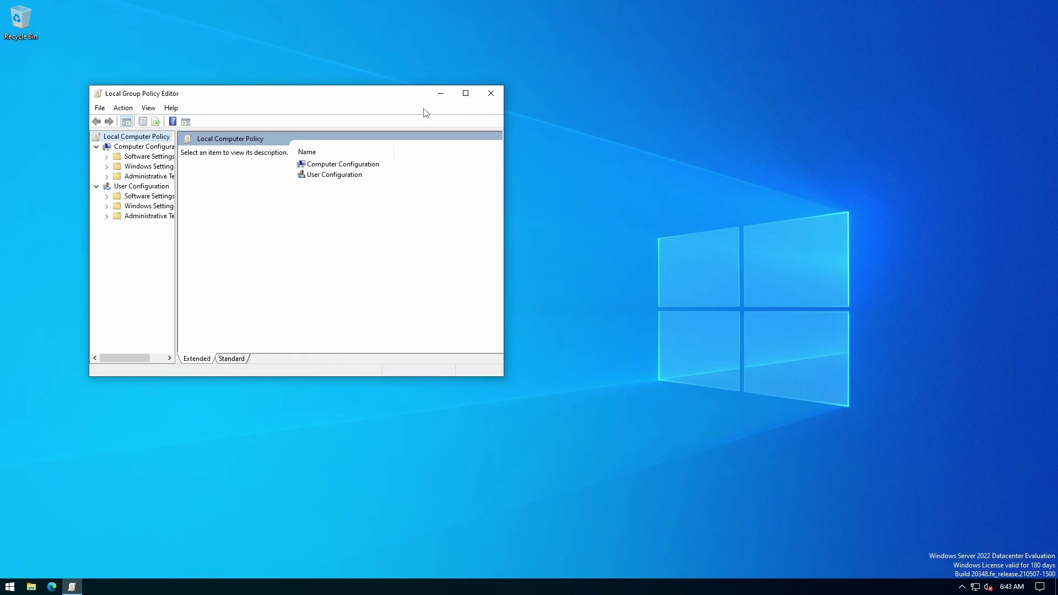
# Navigate to Computer Configuration > Windows Settings > Security Settings > Account Policies > Password Policy.
pyautogui.moveTo(503, 376); pyautogui.dragTo(674, 492)
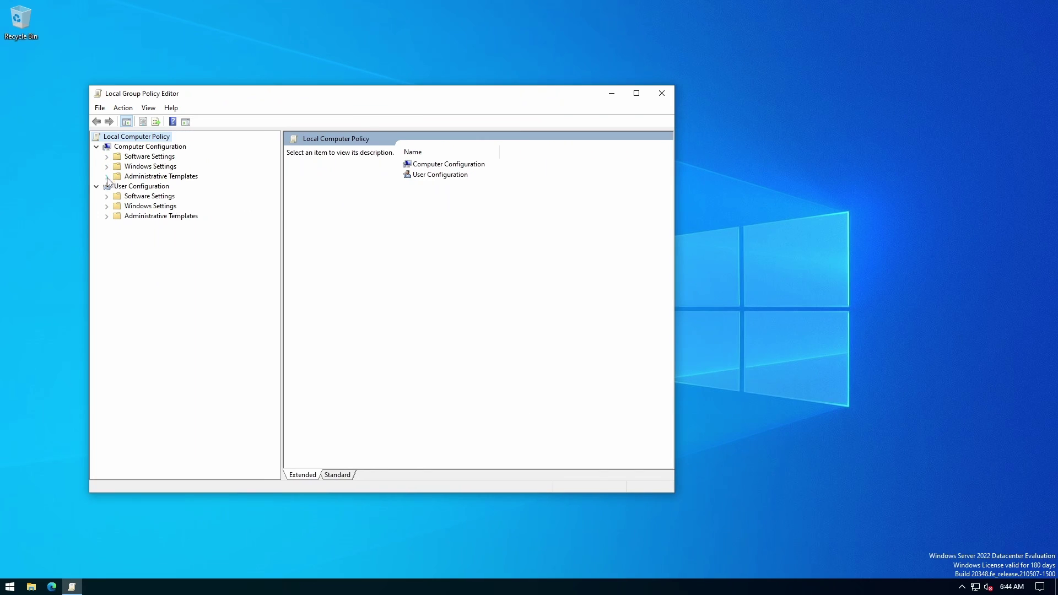
pyautogui.click(106, 176)
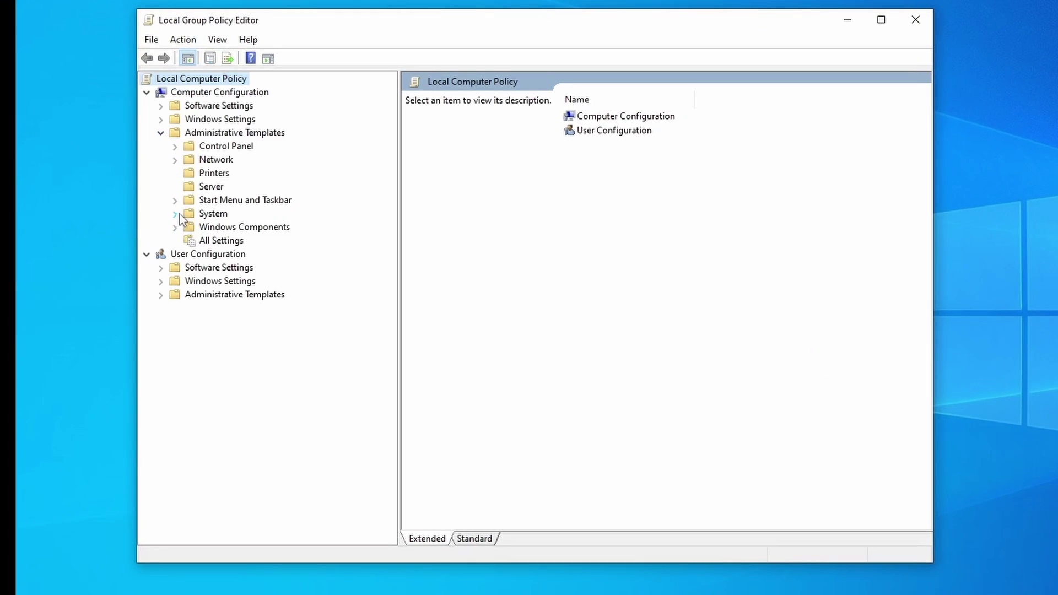
pyautogui.doubleClick(175, 133)
pyautogui.click(161, 119)
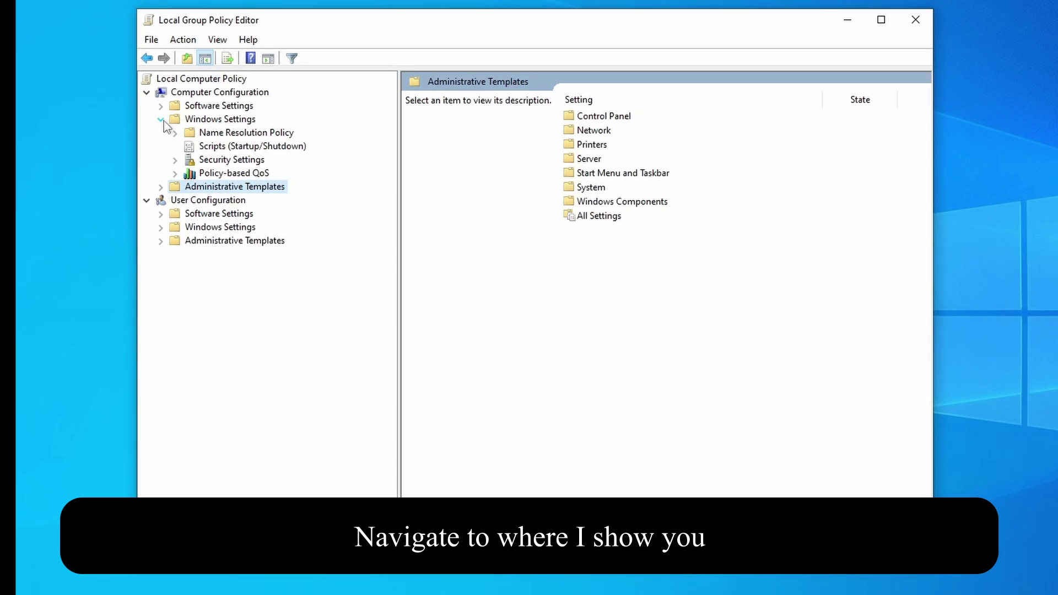
pyautogui.click(176, 160)
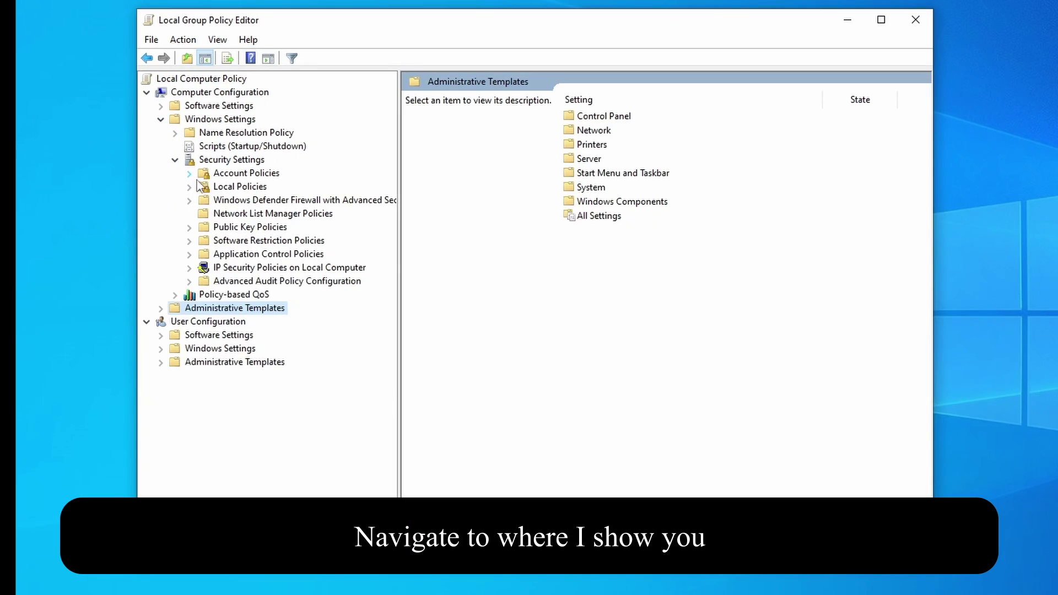
pyautogui.click(189, 187)
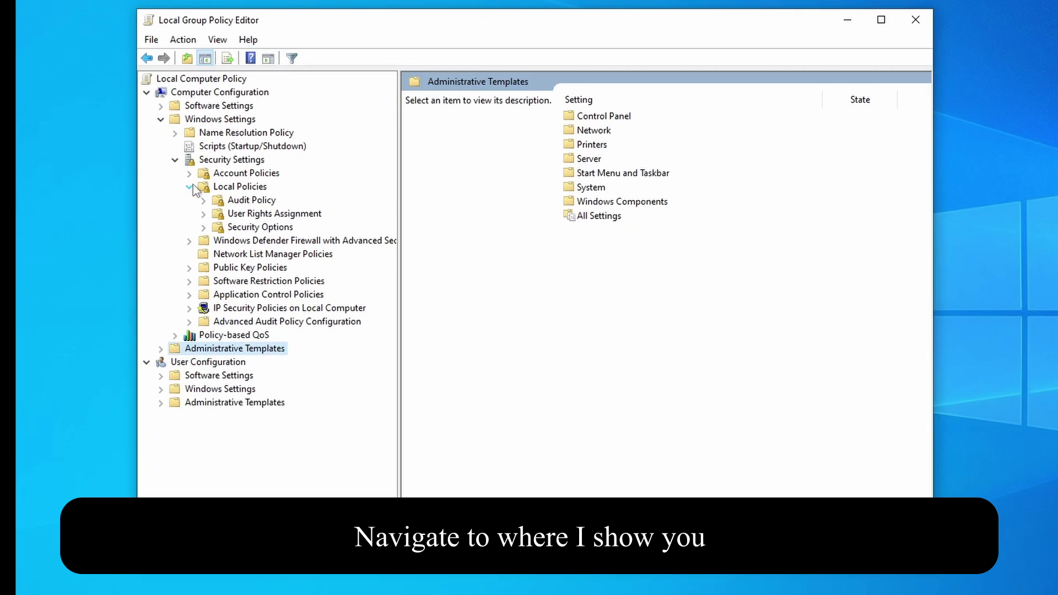
pyautogui.click(189, 187)
pyautogui.click(190, 174)
pyautogui.click(218, 187)
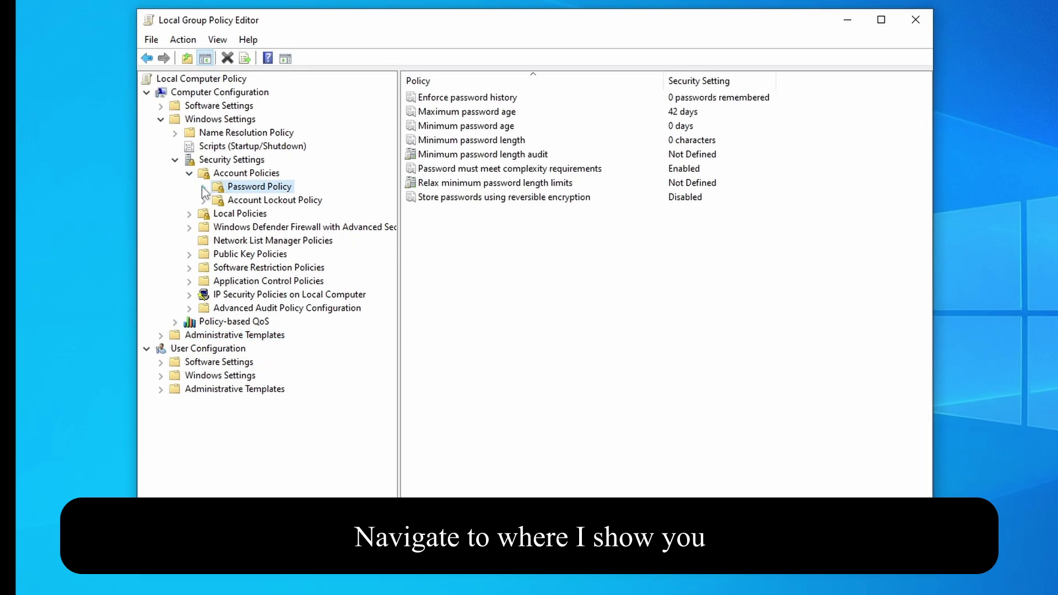
# Set 'Password must meet complexity requirements' to Disabled and apply it.
pyautogui.doubleClick(660, 169)
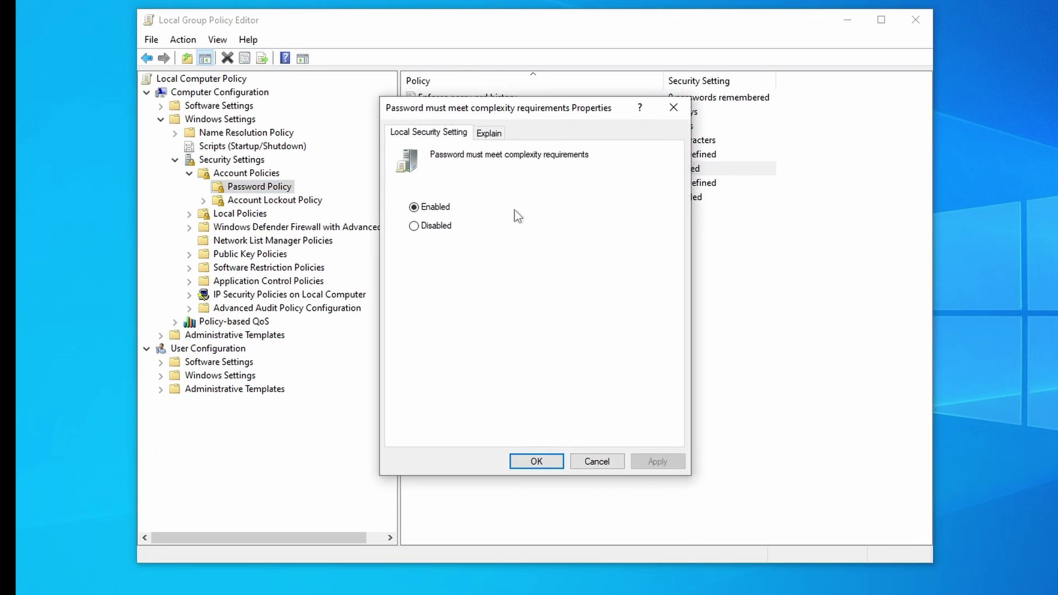
pyautogui.click(428, 226)
pyautogui.click(657, 462)
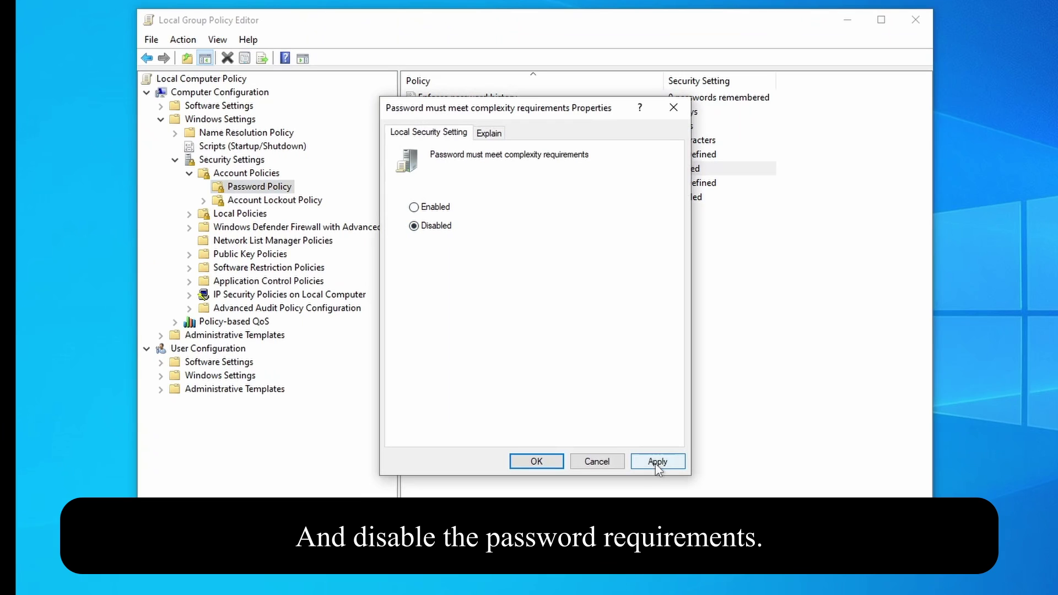
pyautogui.click(527, 460)
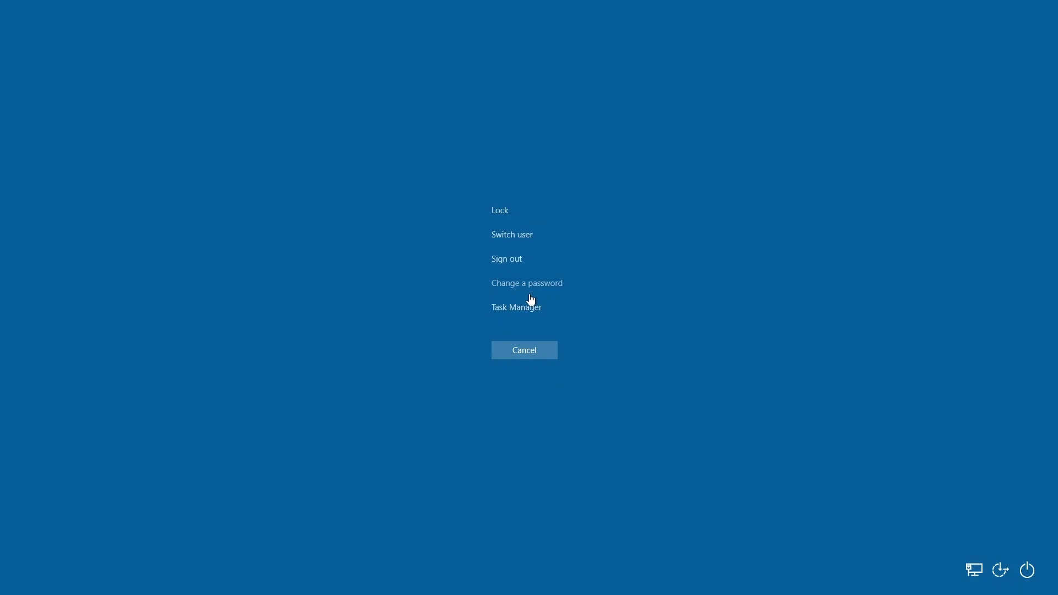
# Change the Administrator password to an empty one.
pyautogui.click(533, 284)
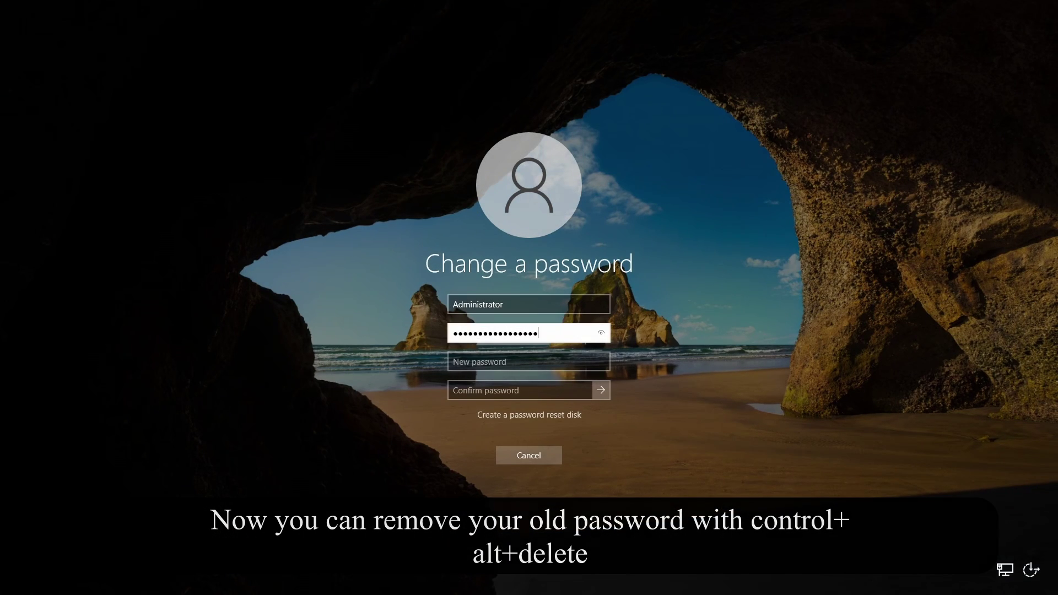
pyautogui.press('Tab')
pyautogui.press('Tab')
pyautogui.click(602, 392)
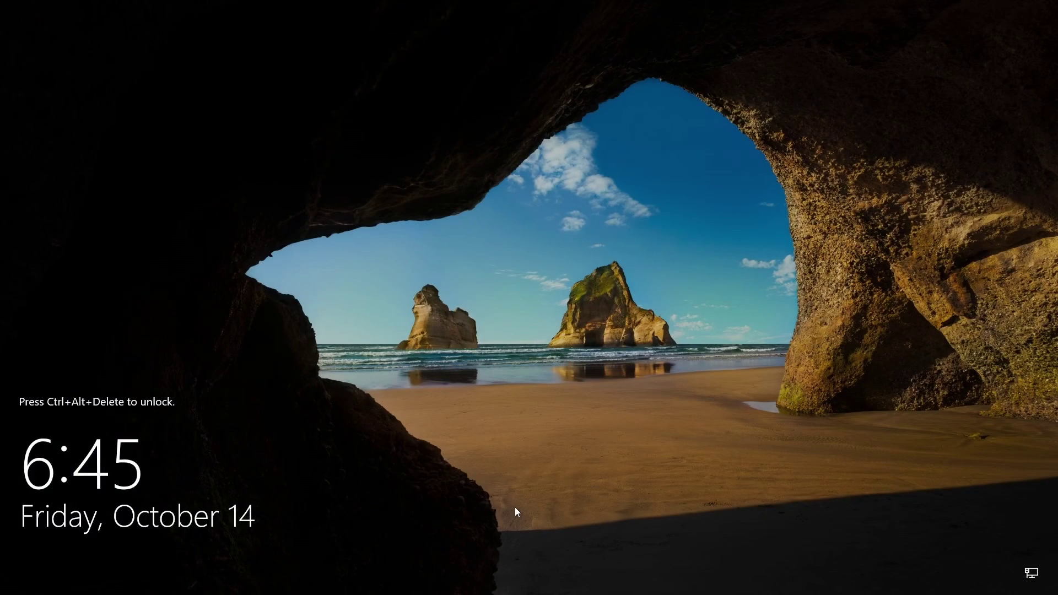
# Sign back in, close Server Manager, and enter netplwiz in the Run box.
pyautogui.hotkey('ctrl', 'alt', 'Delete')
pyautogui.click(538, 332)
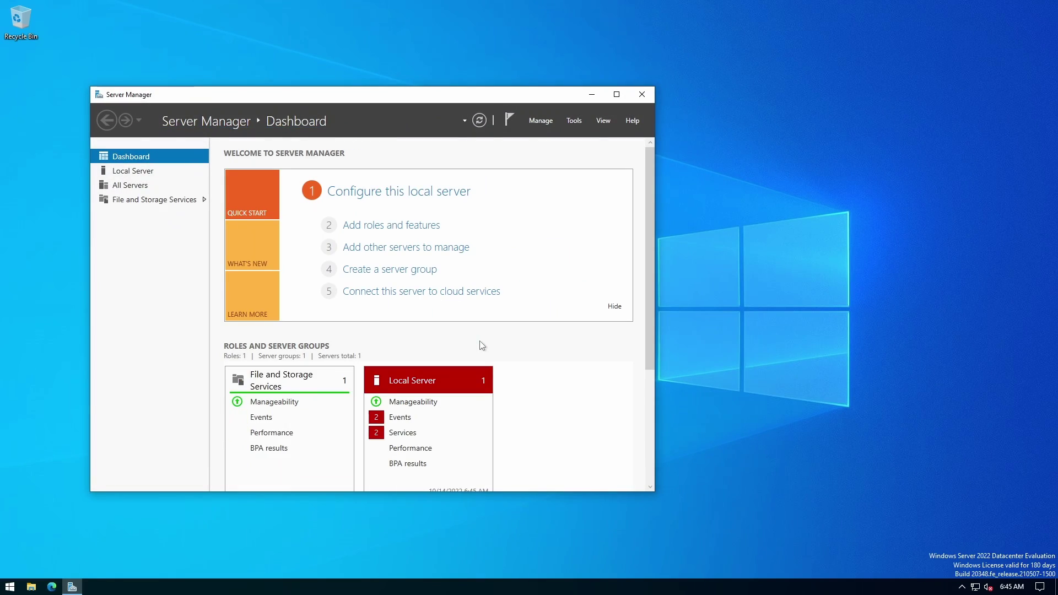
pyautogui.click(641, 96)
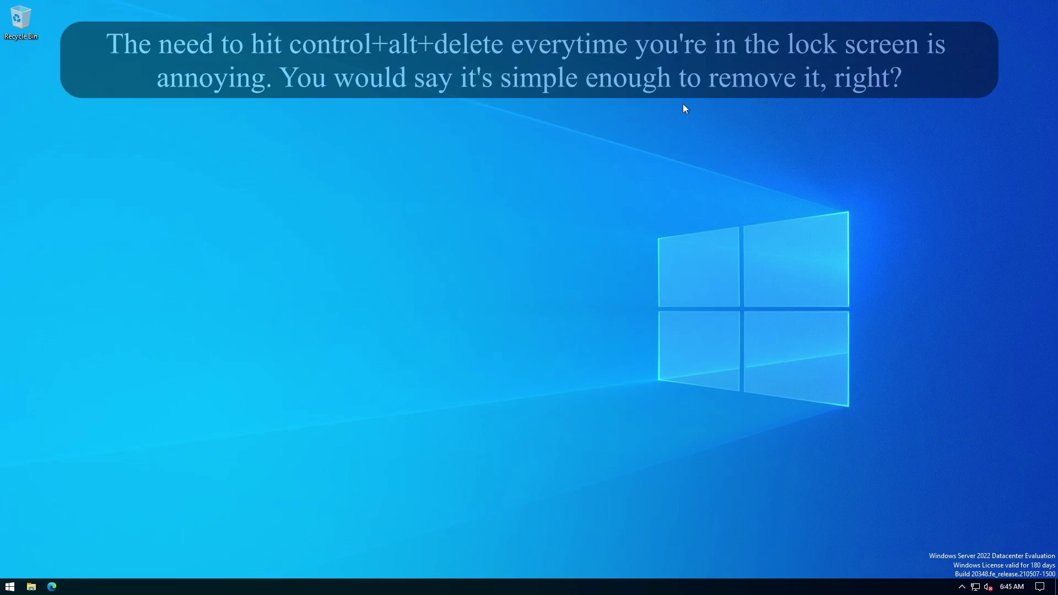
pyautogui.press('super+r')
pyautogui.write('net')
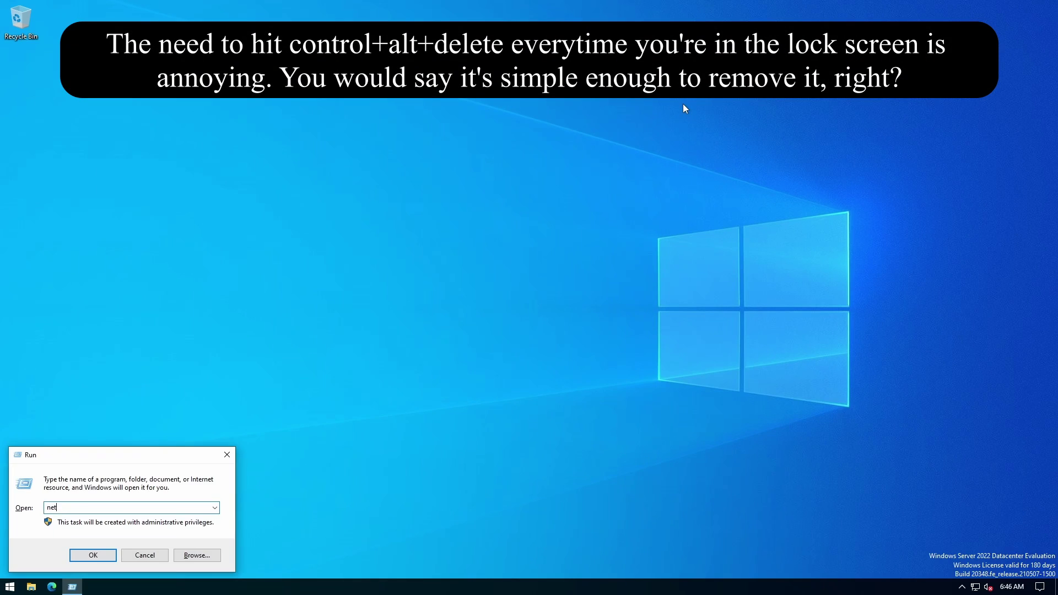
pyautogui.write('plwiz')
# Run netplwiz and view User Accounts' Advanced tab with the greyed-out Ctrl+Alt+Delete option.
pyautogui.press('Return')
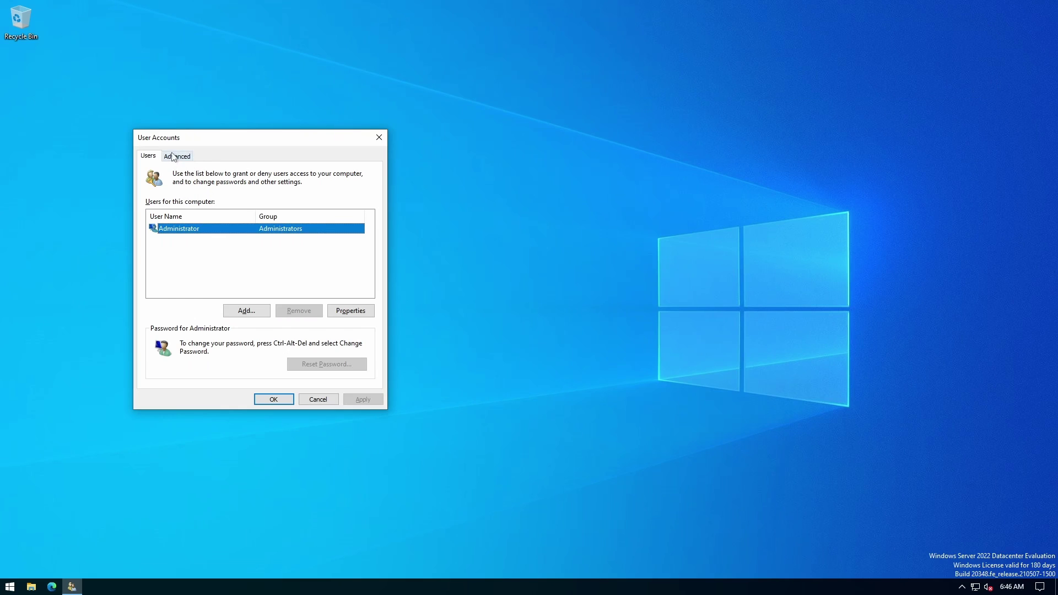
pyautogui.click(177, 156)
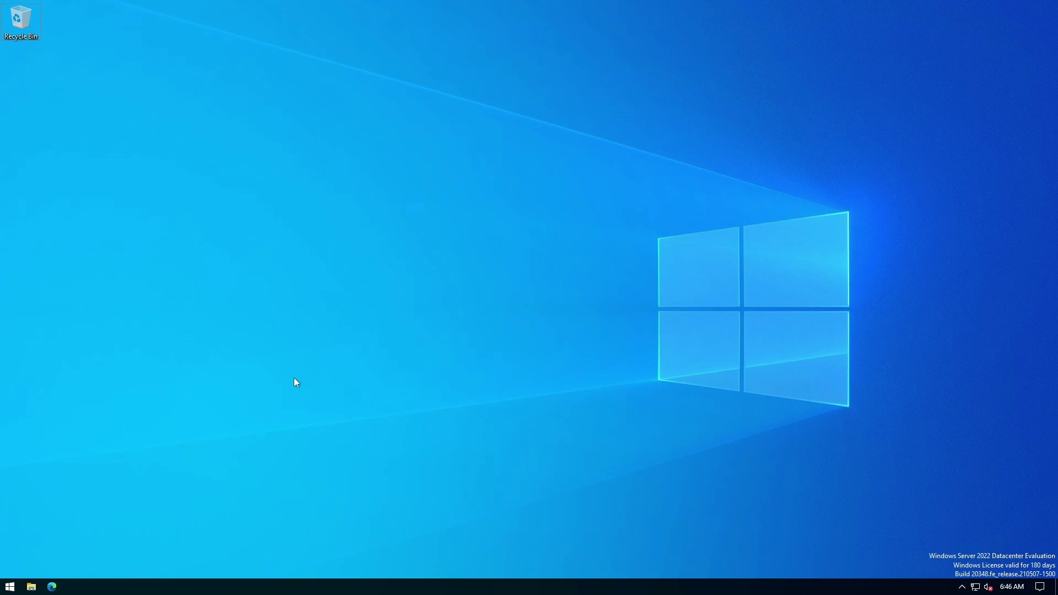
# Open secpol.msc maximized and go to Local Policies > Security Options.
pyautogui.press('super+r')
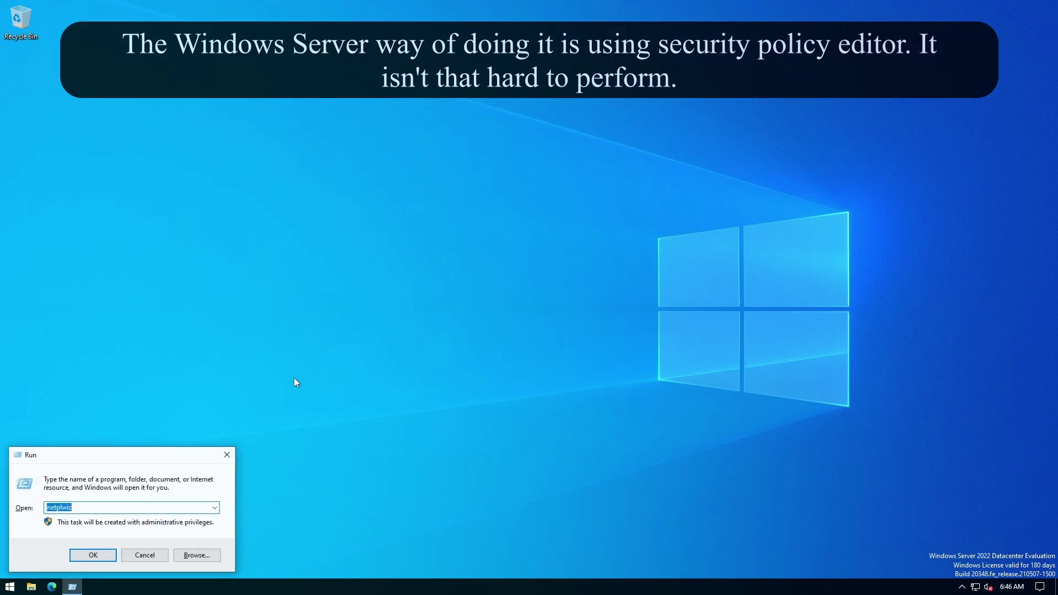
pyautogui.write('secpol.msc')
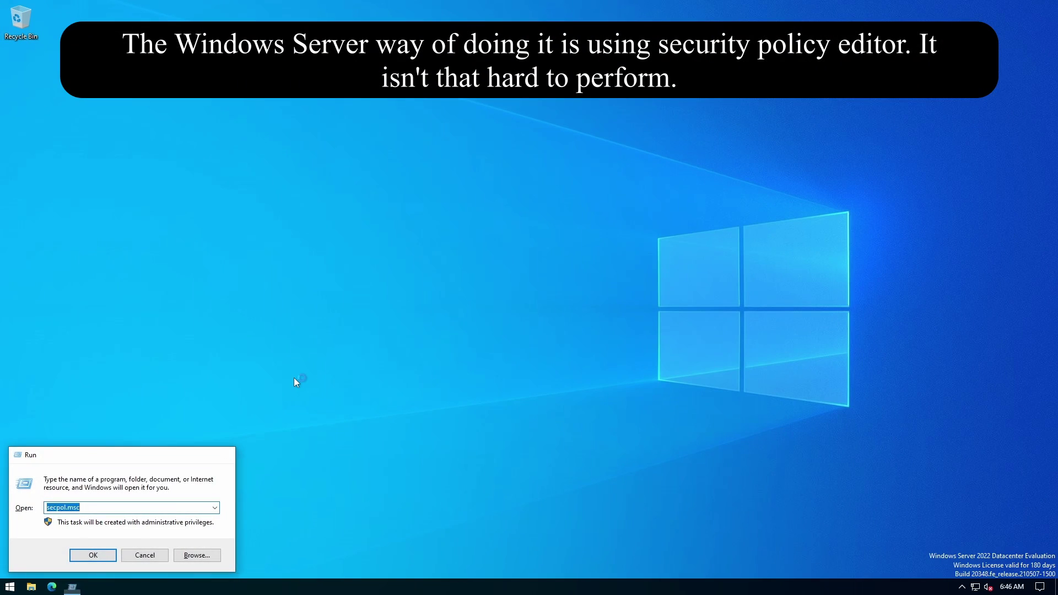
pyautogui.press('Return')
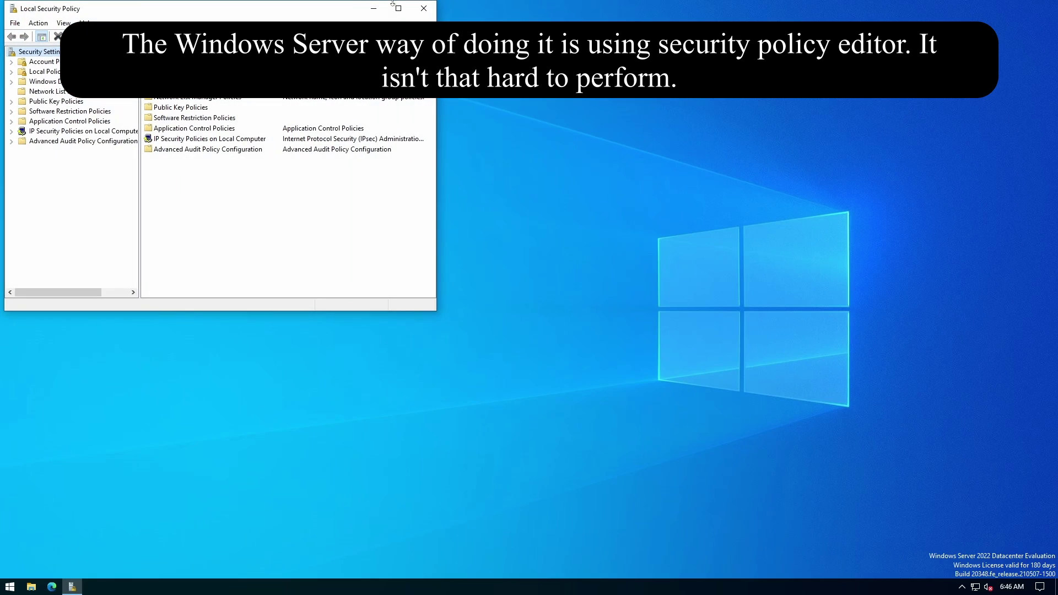
pyautogui.click(394, 5)
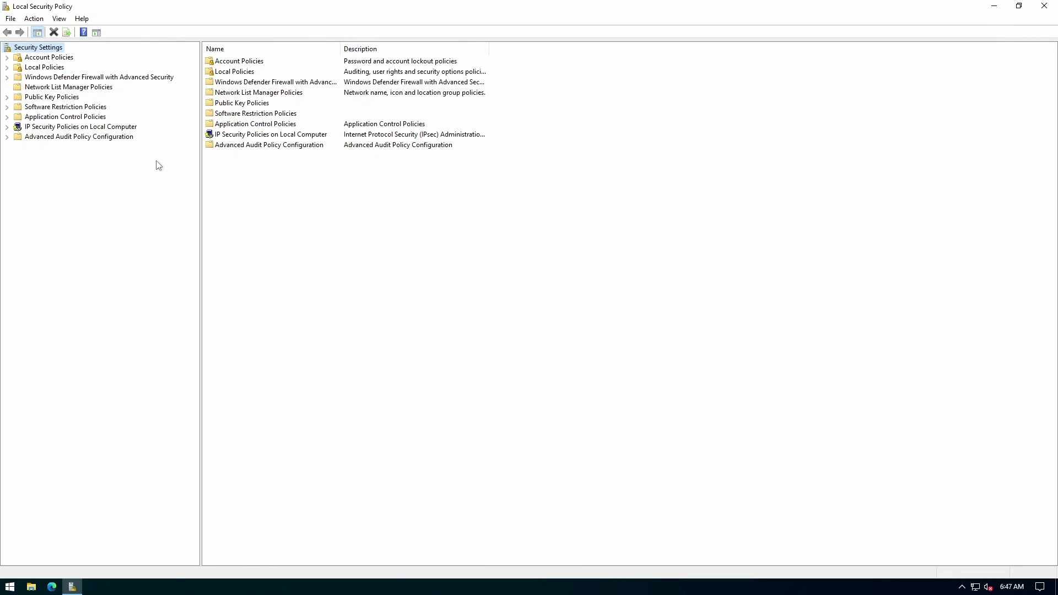
pyautogui.click(8, 67)
pyautogui.click(18, 98)
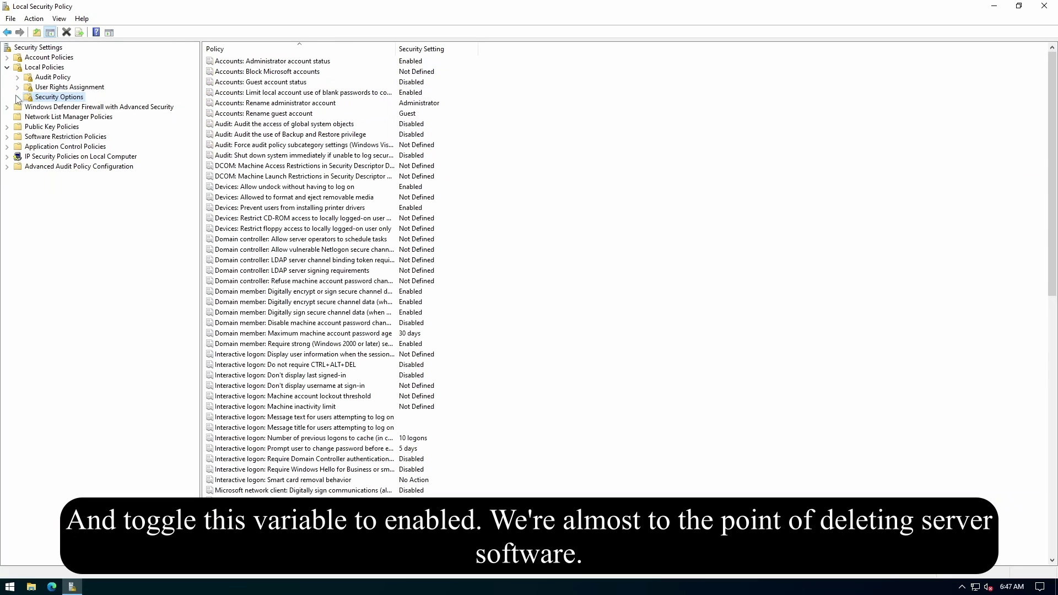
# Enable 'Interactive logon: Do not require CTRL+ALT+DEL' and sign back in to the desktop.
pyautogui.click(286, 228)
pyautogui.scroll(-7, 290, 210)
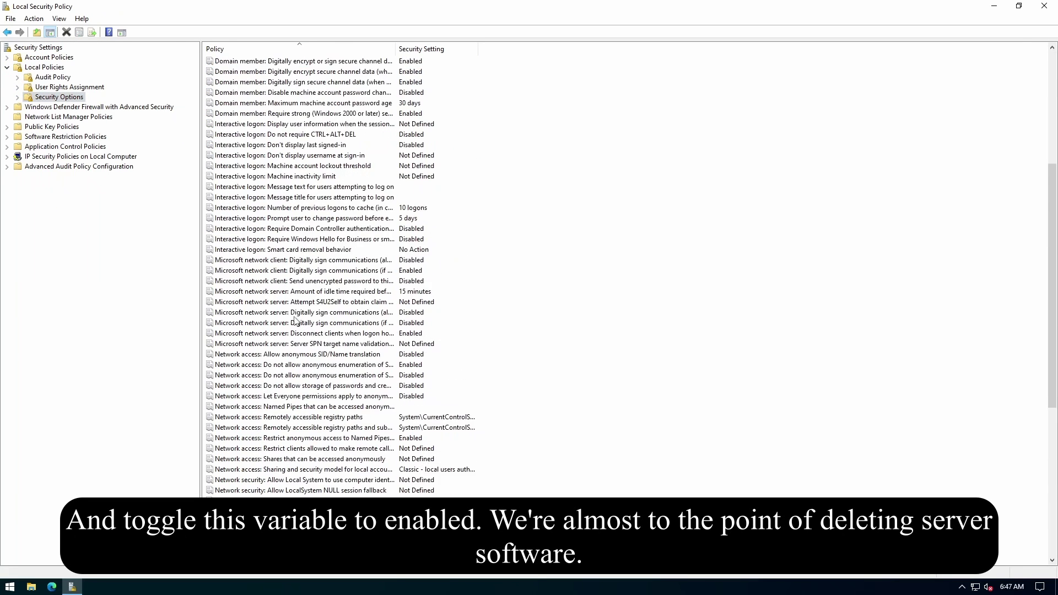
pyautogui.scroll(2, 289, 210)
pyautogui.click(347, 198)
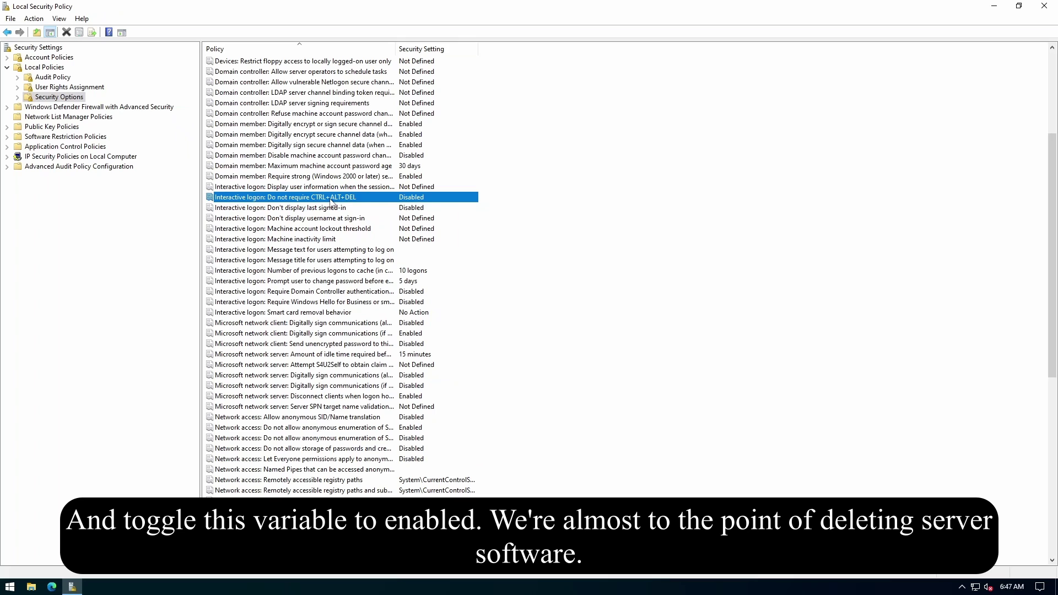
pyautogui.doubleClick(331, 199)
pyautogui.click(447, 232)
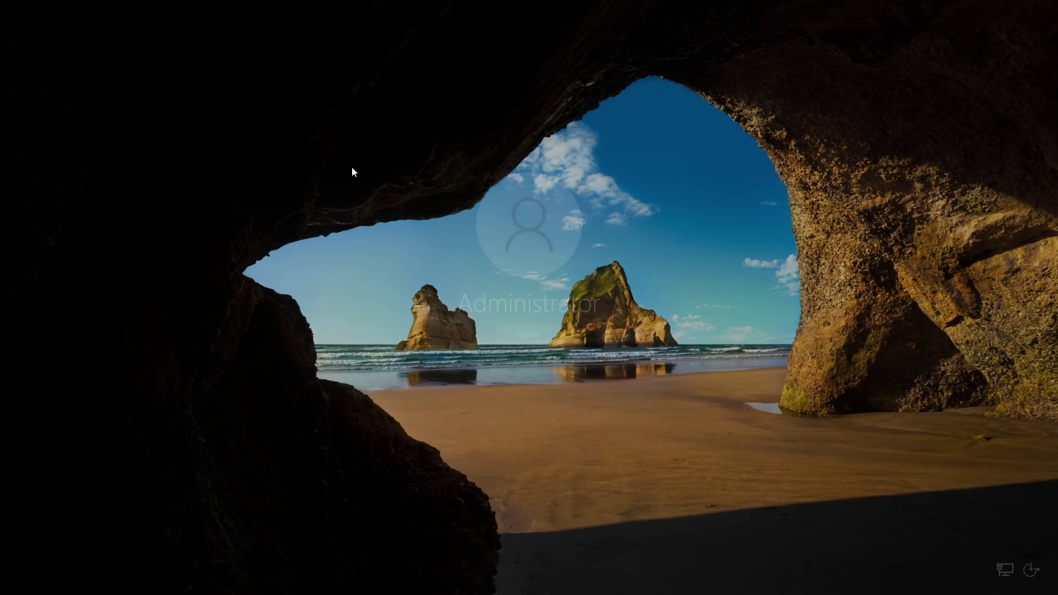
pyautogui.click(528, 334)
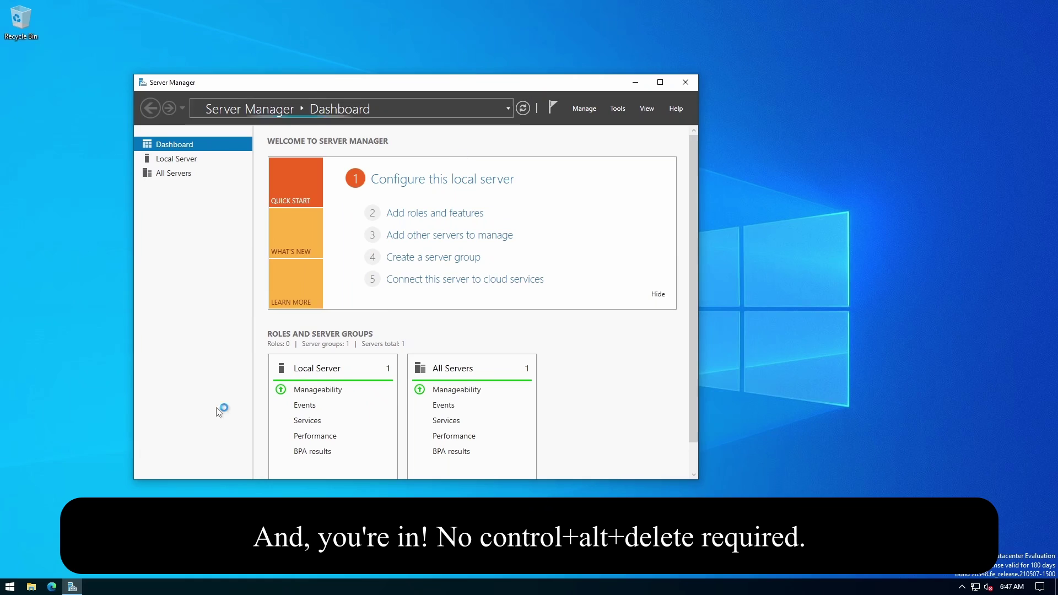
pyautogui.press('super')
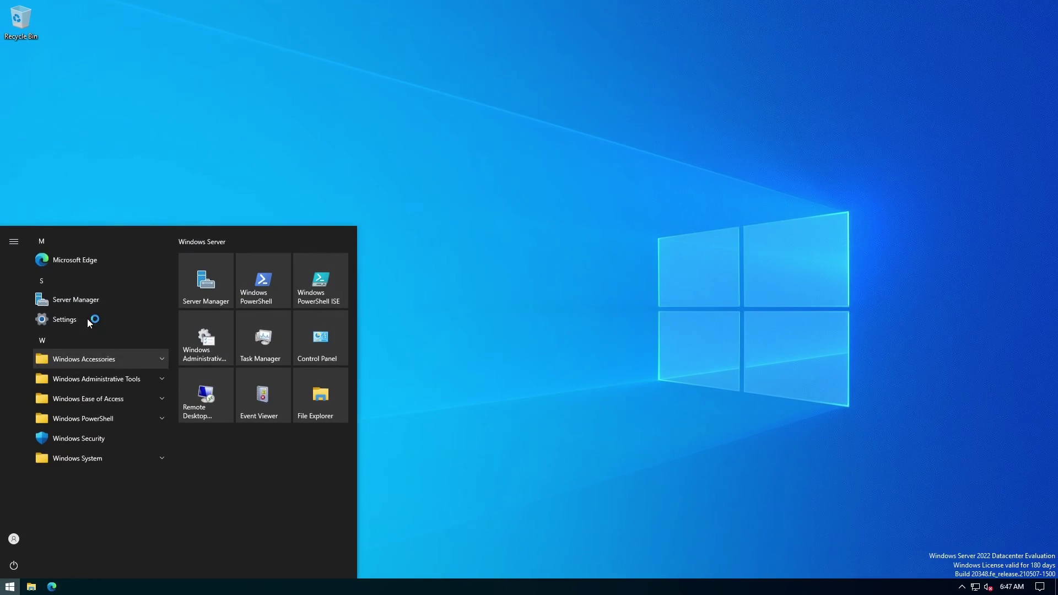
# Permanently delete Edge's Program Files (x86)\Microsoft folder via its shortcut's file location.
pyautogui.rightClick(115, 262)
pyautogui.moveTo(179, 290)
pyautogui.click(298, 324)
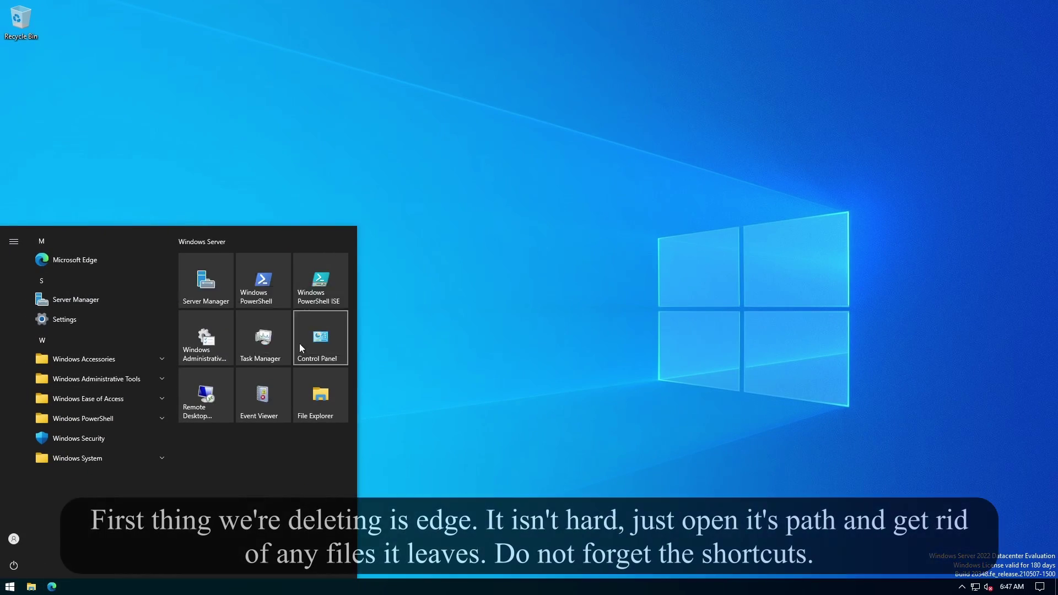
pyautogui.rightClick(305, 218)
pyautogui.click(345, 237)
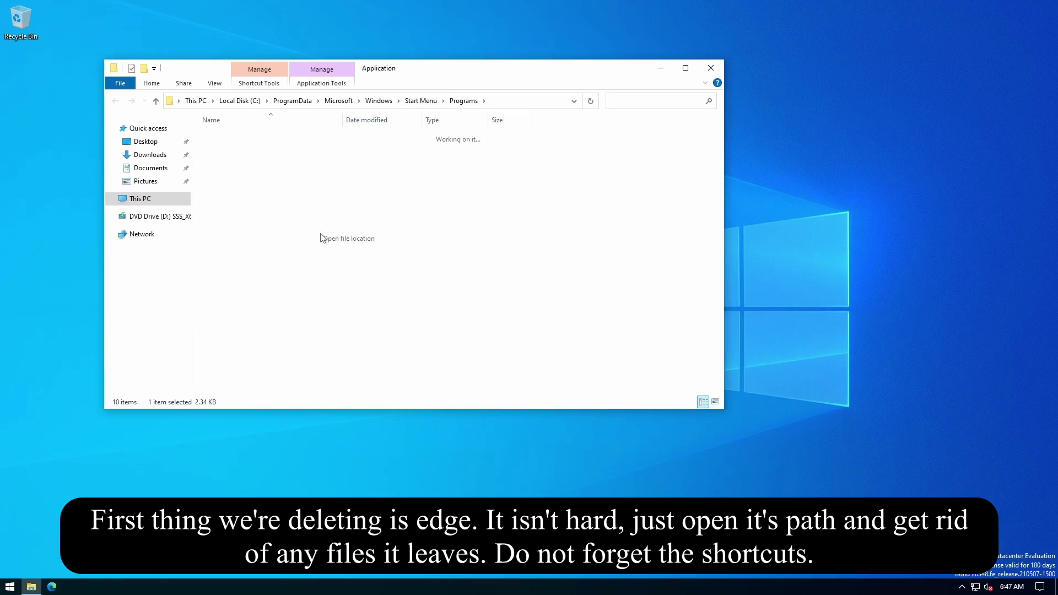
pyautogui.click(308, 101)
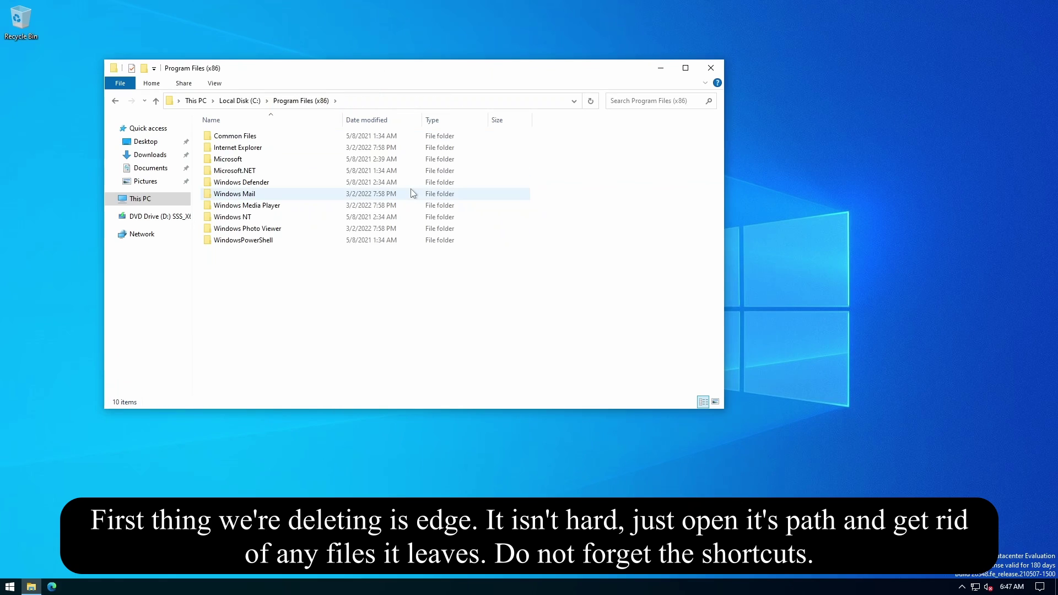
pyautogui.click(295, 159)
pyautogui.hotkey('shift', 'Delete')
pyautogui.press('Return')
pyautogui.click(712, 67)
# Remove the broken Microsoft Edge shortcut from the Start menu.
pyautogui.click(10, 587)
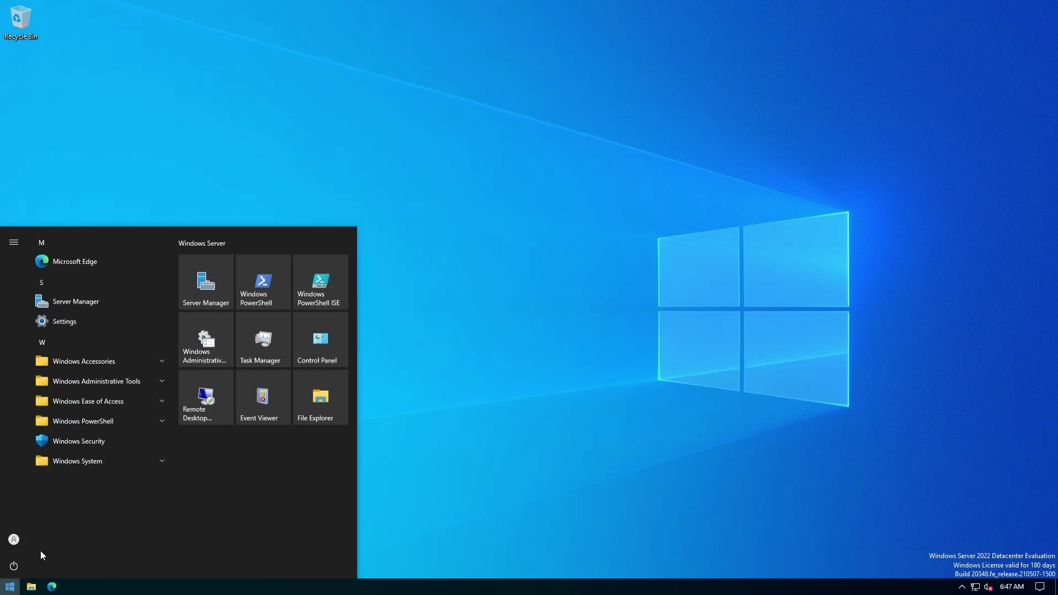
pyautogui.click(94, 265)
pyautogui.click(560, 331)
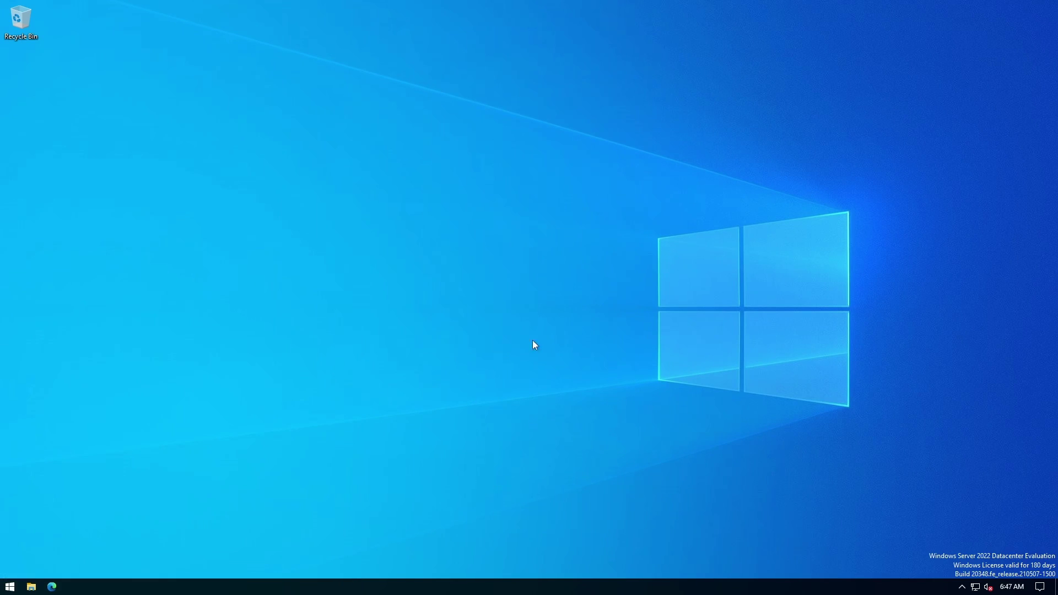
pyautogui.click(10, 587)
# Unpin Microsoft Edge from the taskbar.
pyautogui.rightClick(527, 586)
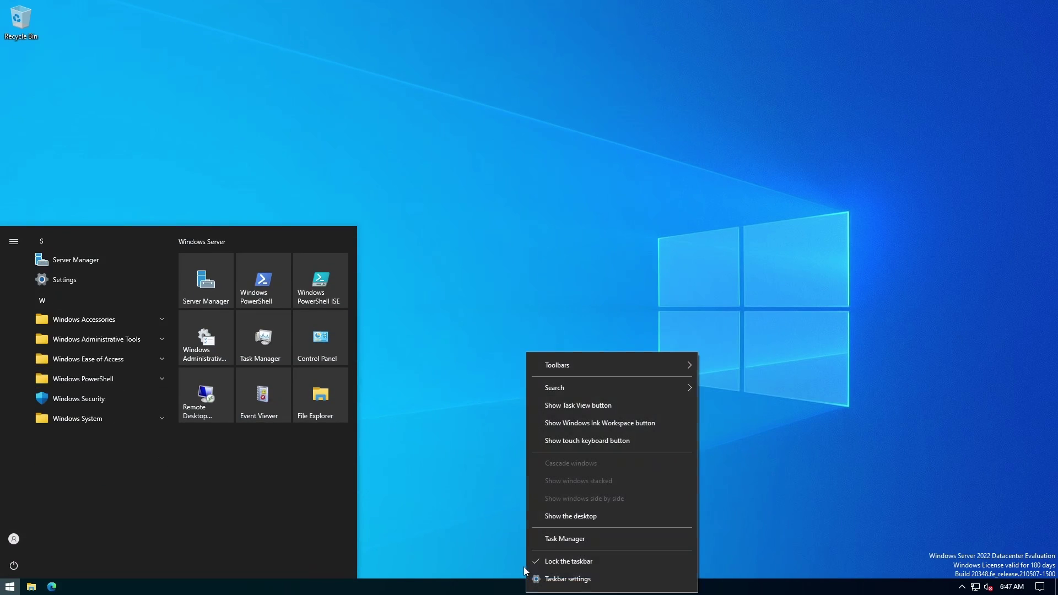
pyautogui.click(382, 442)
pyautogui.rightClick(52, 586)
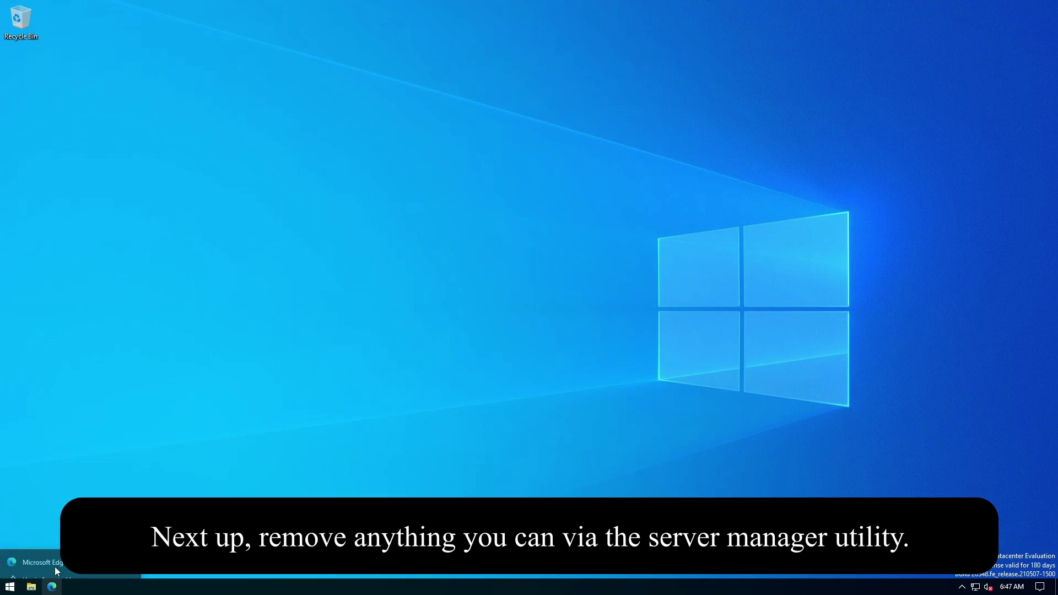
pyautogui.click(58, 577)
pyautogui.click(10, 587)
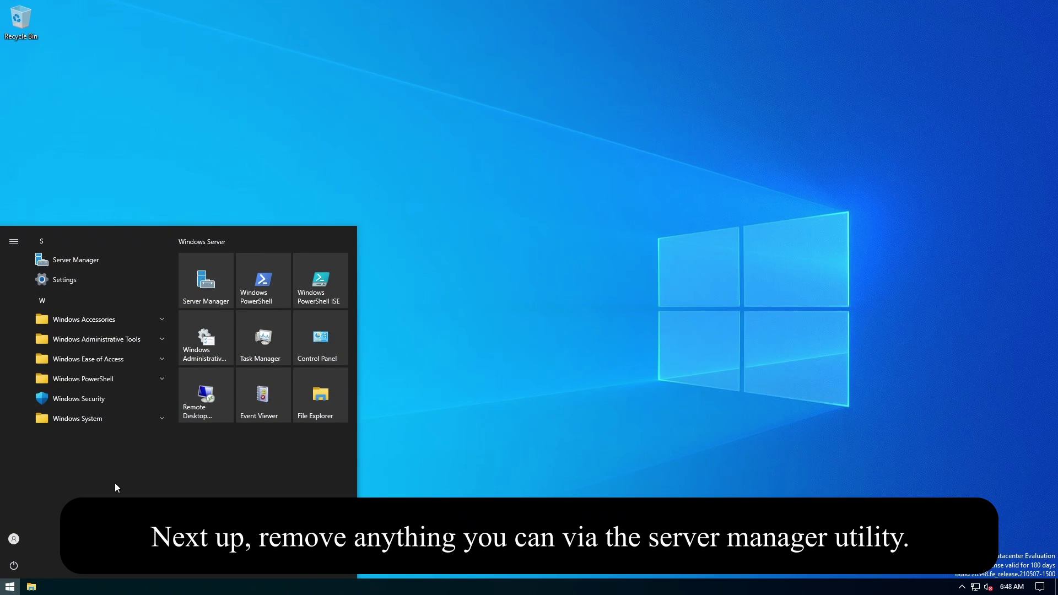
# Start Server Manager's Remove Roles and Features wizard targeting the local server.
pyautogui.click(138, 260)
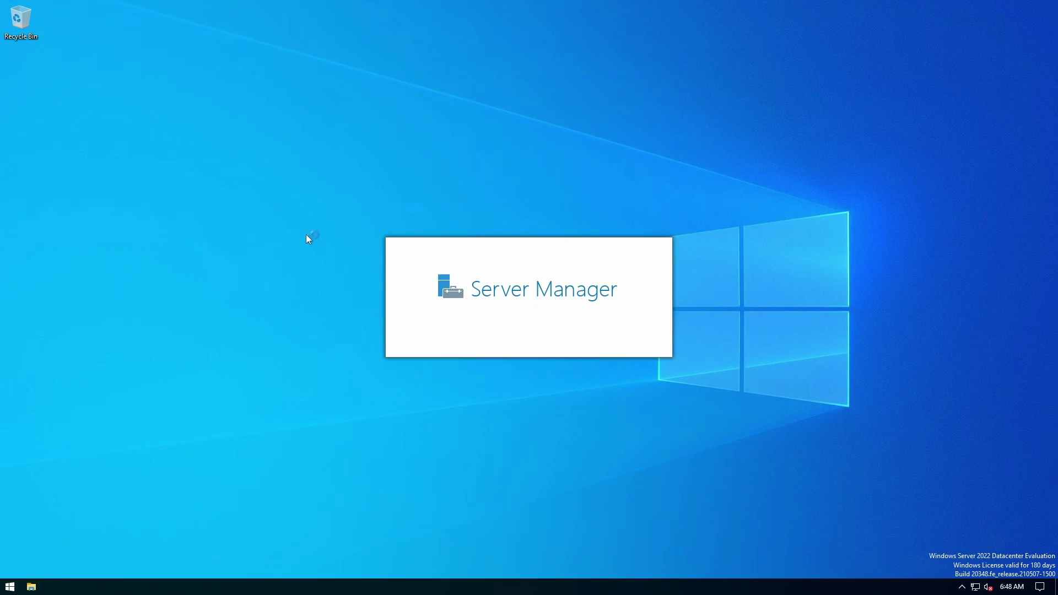
pyautogui.click(10, 586)
pyautogui.click(511, 65)
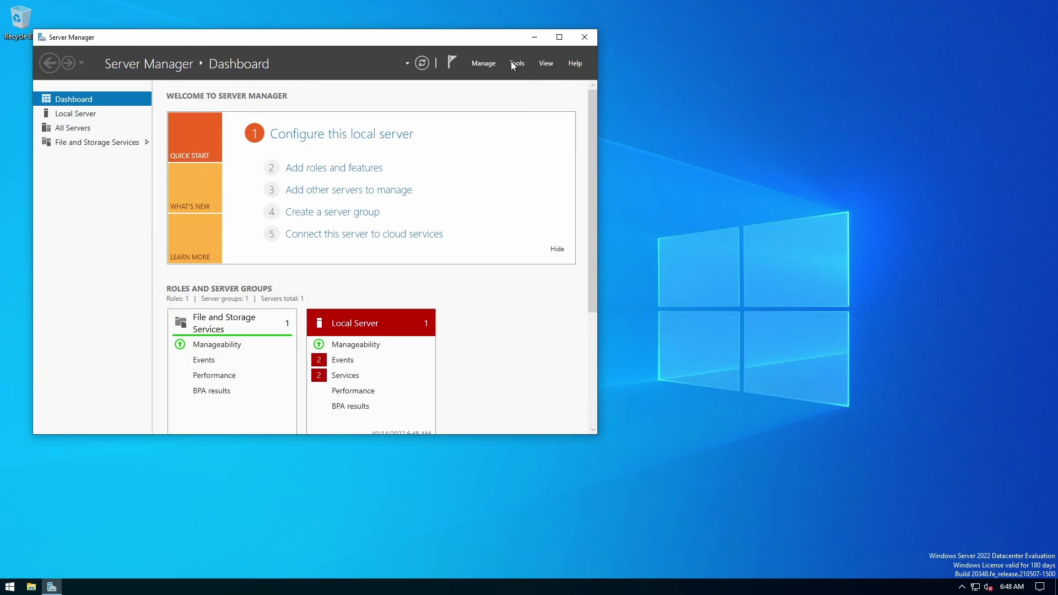
pyautogui.click(483, 63)
pyautogui.click(521, 90)
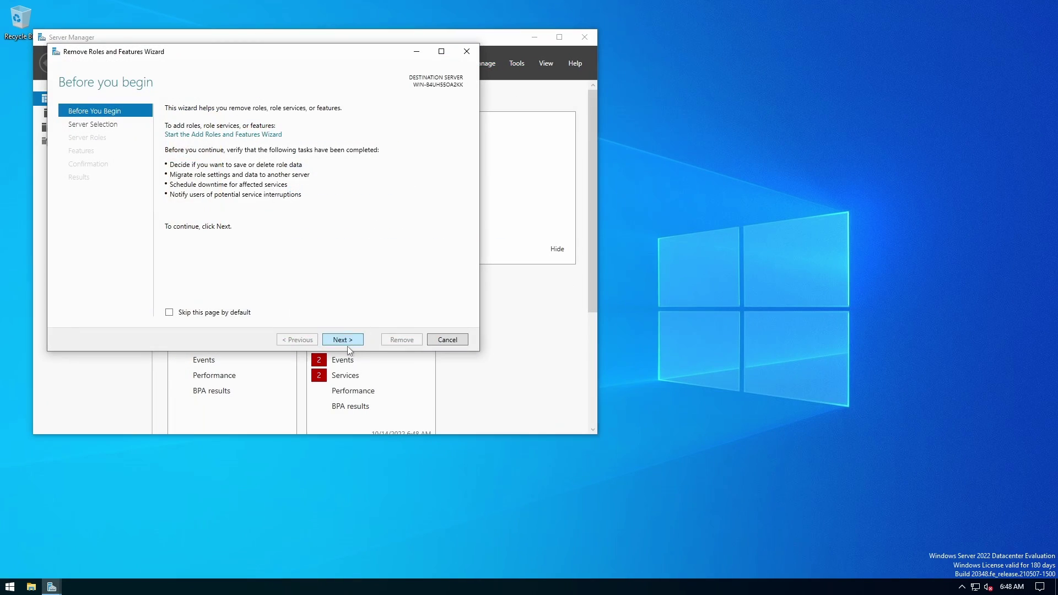
pyautogui.click(342, 340)
pyautogui.click(343, 339)
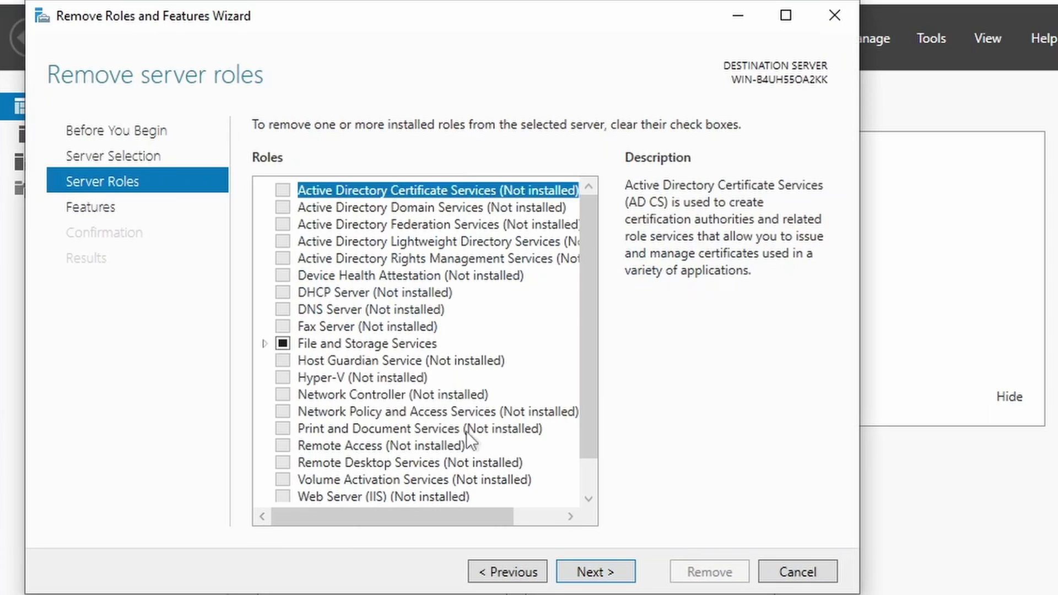
# Skip roles and untick Microsoft Defender Antivirus and System Data Archiver.
pyautogui.scroll(-1, 519, 477)
pyautogui.click(600, 572)
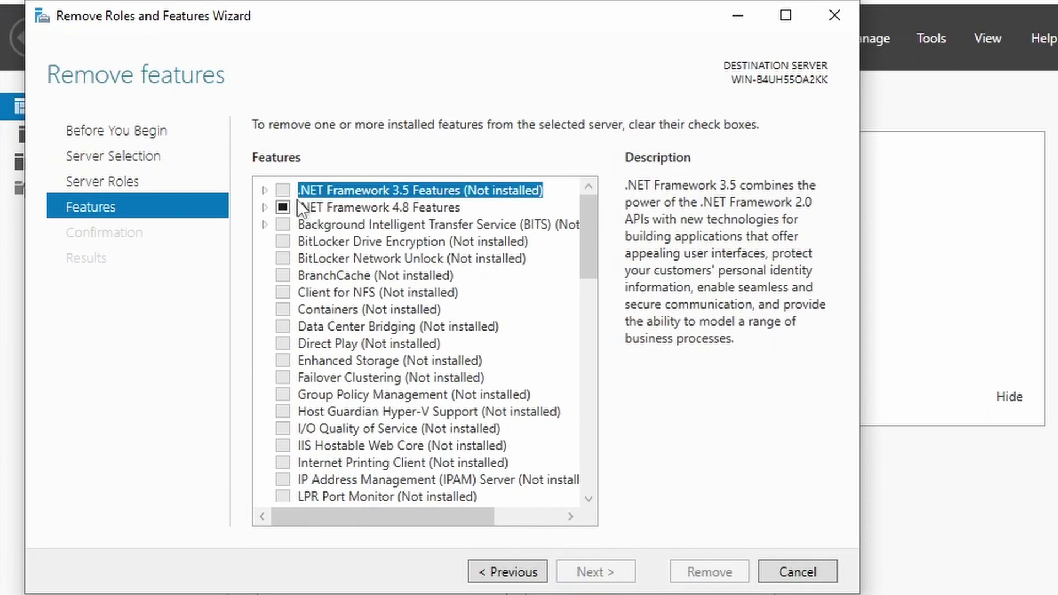
pyautogui.scroll(-7, 294, 216)
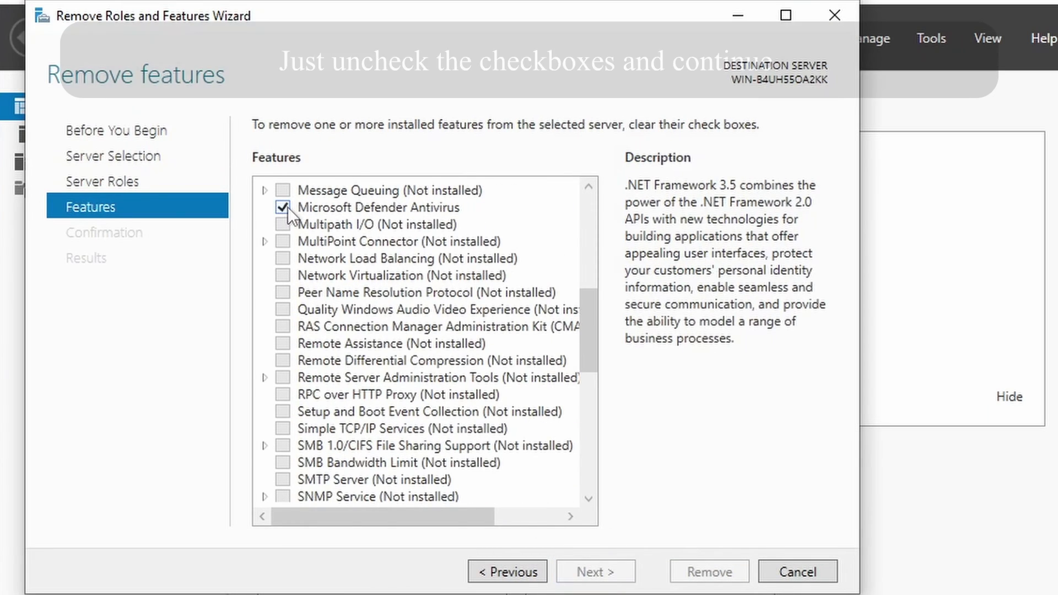
pyautogui.click(284, 208)
pyautogui.scroll(-2, 432, 297)
pyautogui.scroll(-4, 432, 296)
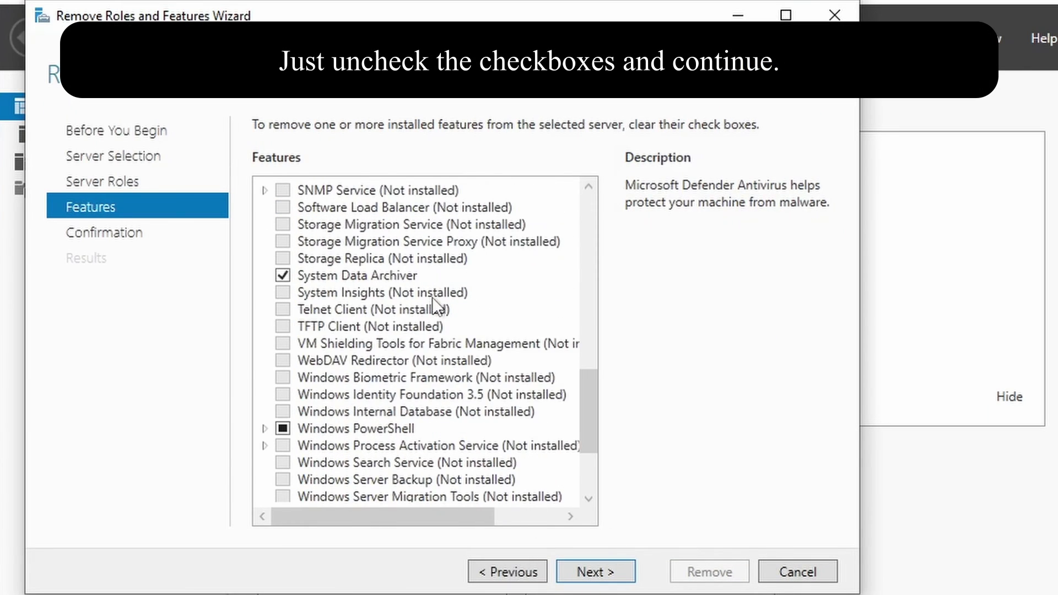
pyautogui.click(284, 275)
# Untick Windows PowerShell, WoW64 Support and XPS Viewer, then run the removal.
pyautogui.scroll(-1, 305, 353)
pyautogui.click(283, 373)
pyautogui.scroll(-2, 326, 392)
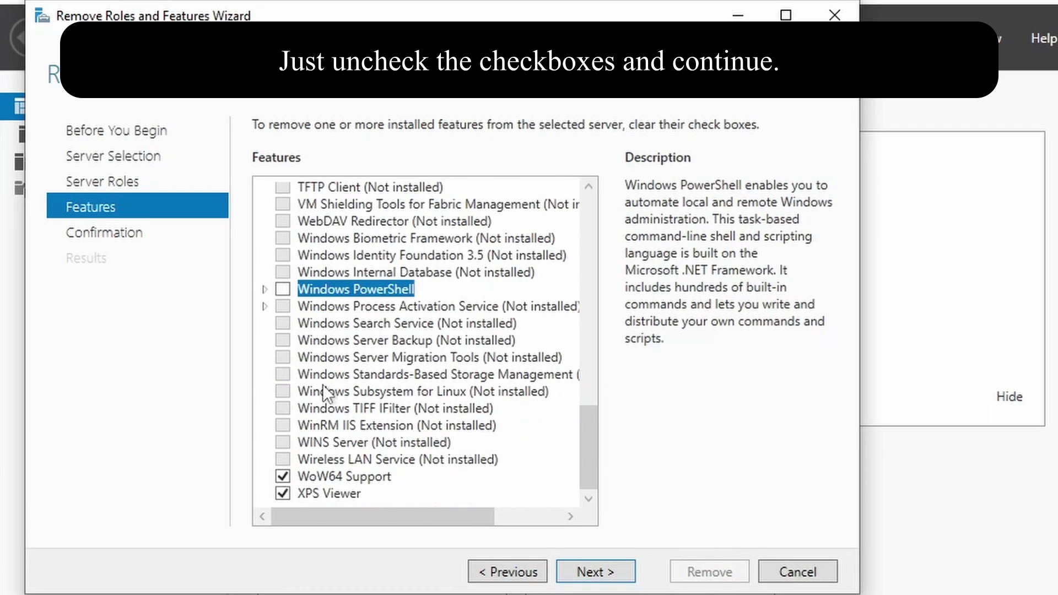
pyautogui.click(283, 477)
pyautogui.click(282, 494)
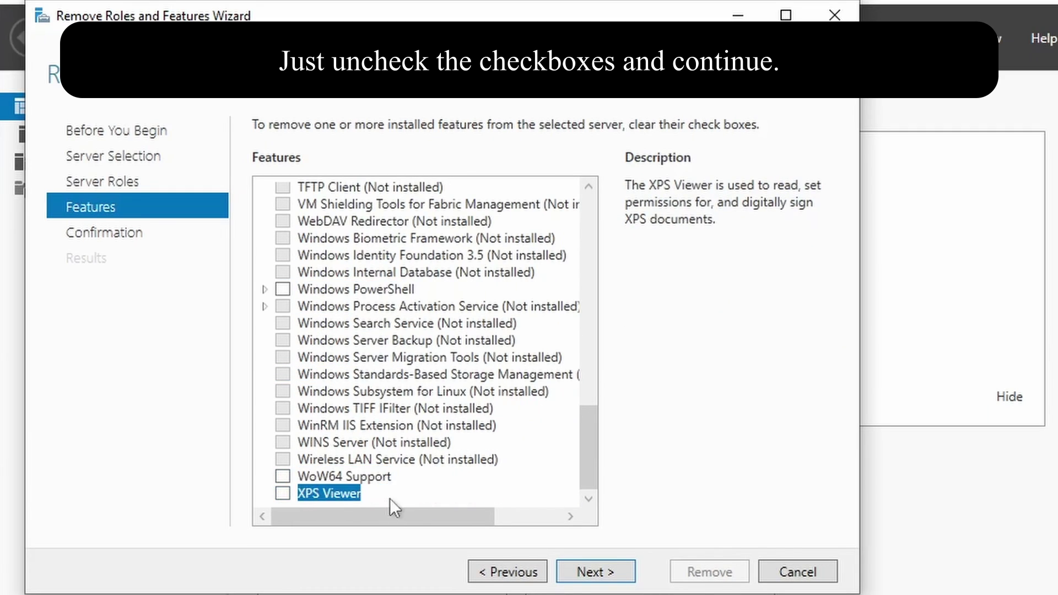
pyautogui.scroll(15, 370, 331)
pyautogui.click(606, 575)
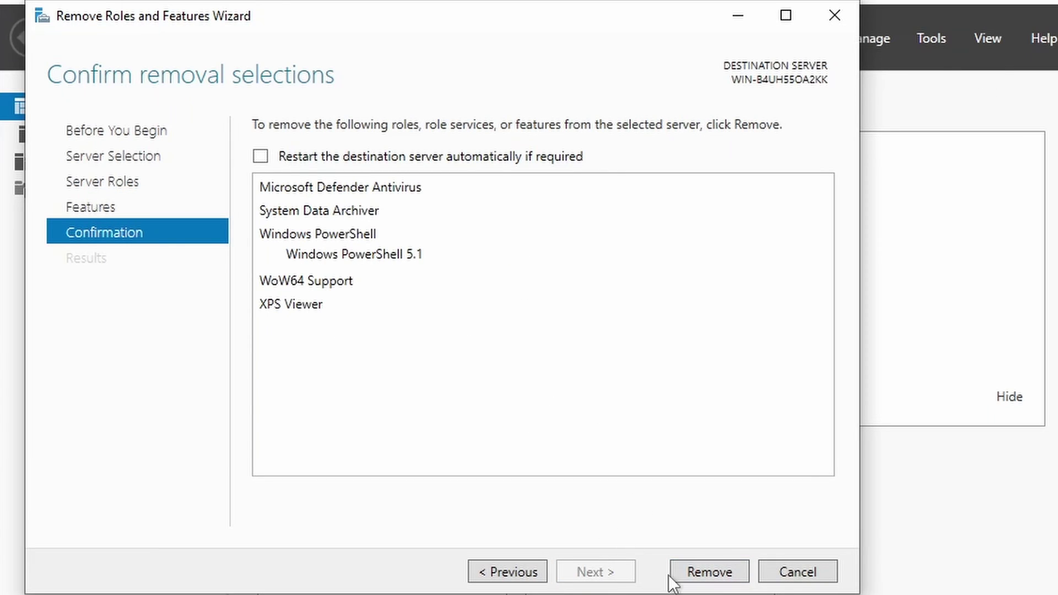
pyautogui.click(673, 579)
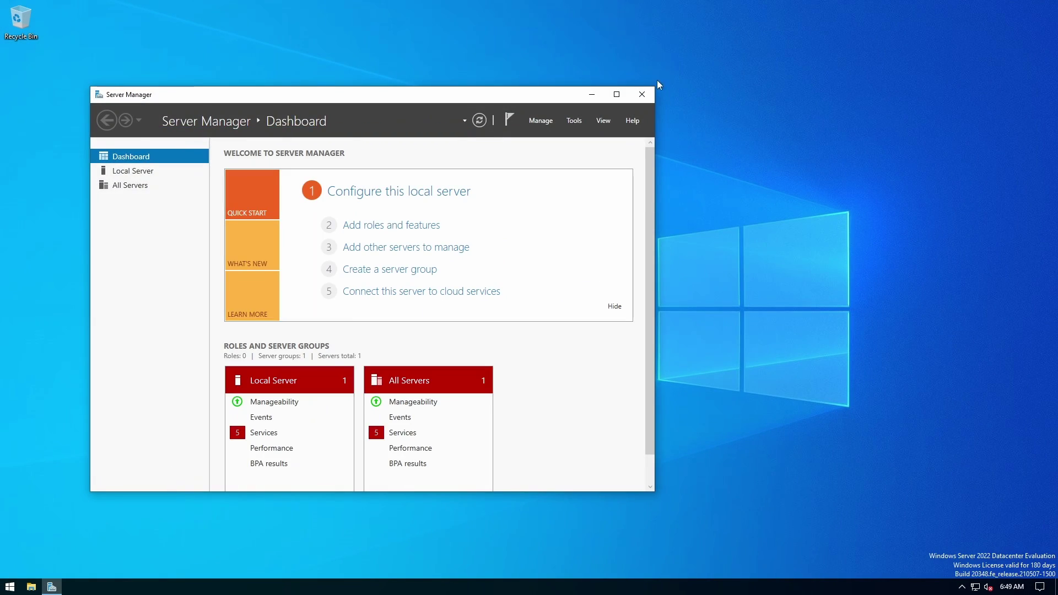
# Close Server Manager and locate its shortcut in the Start Menu Programs folder.
pyautogui.click(642, 94)
pyautogui.press('super')
pyautogui.rightClick(124, 264)
pyautogui.click(313, 353)
pyautogui.rightClick(336, 217)
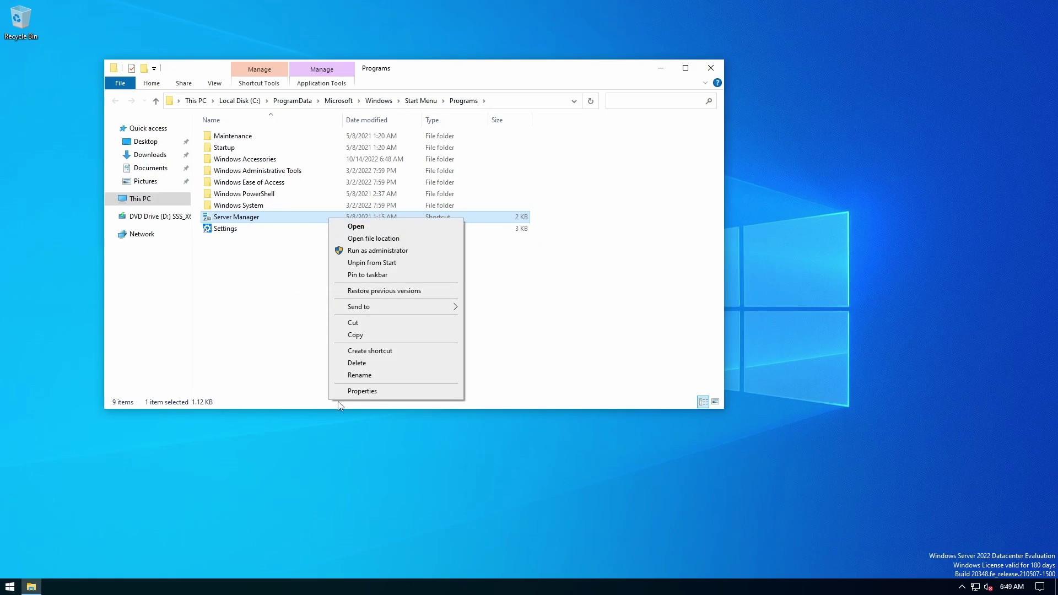
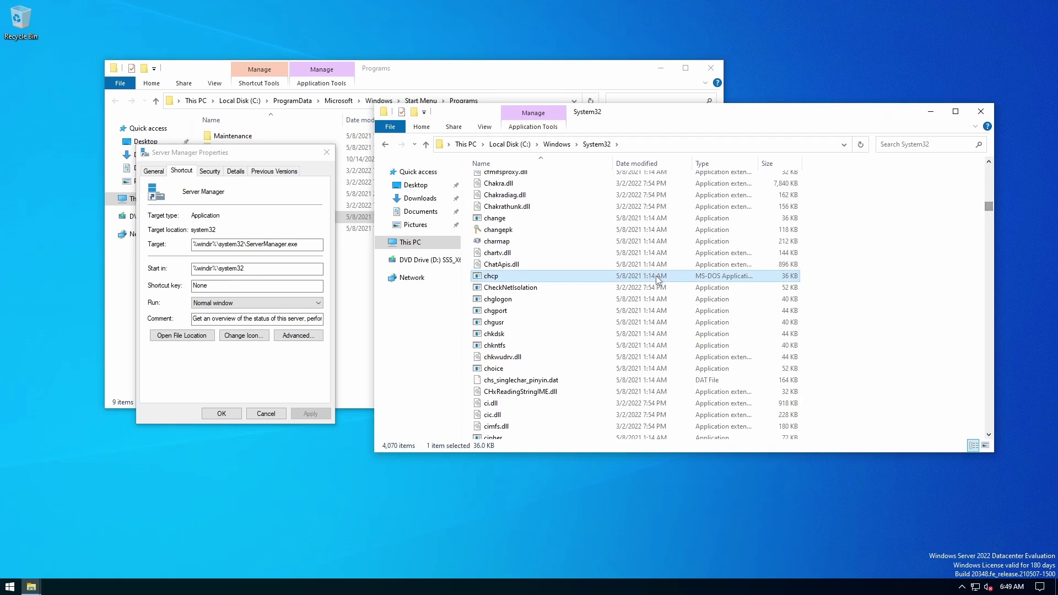
# Scroll the System32 listing to ServerManager and bring up its context menu.
pyautogui.scroll(-6, 546, 353)
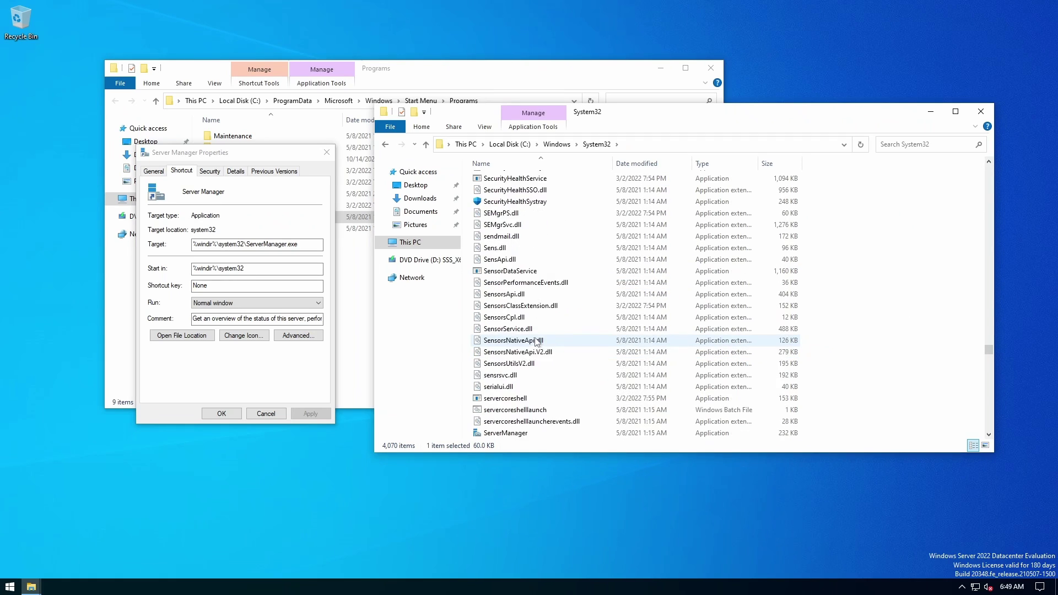
pyautogui.rightClick(525, 365)
pyautogui.click(728, 374)
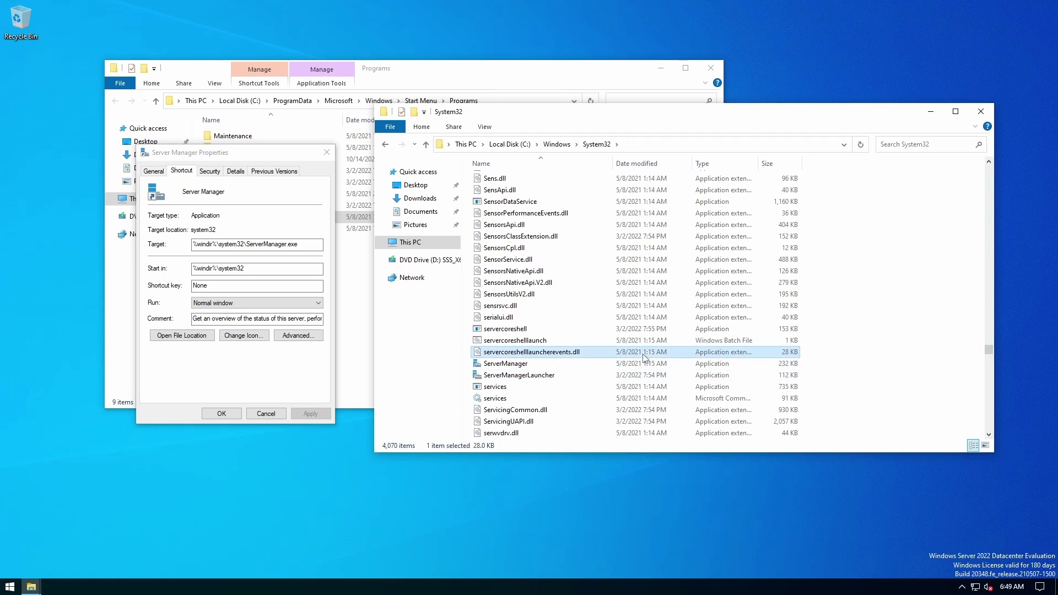
pyautogui.rightClick(618, 364)
# In ServerManager's Advanced Security Settings, change the owner by entering 'Administrator'.
pyautogui.click(646, 533)
pyautogui.click(676, 320)
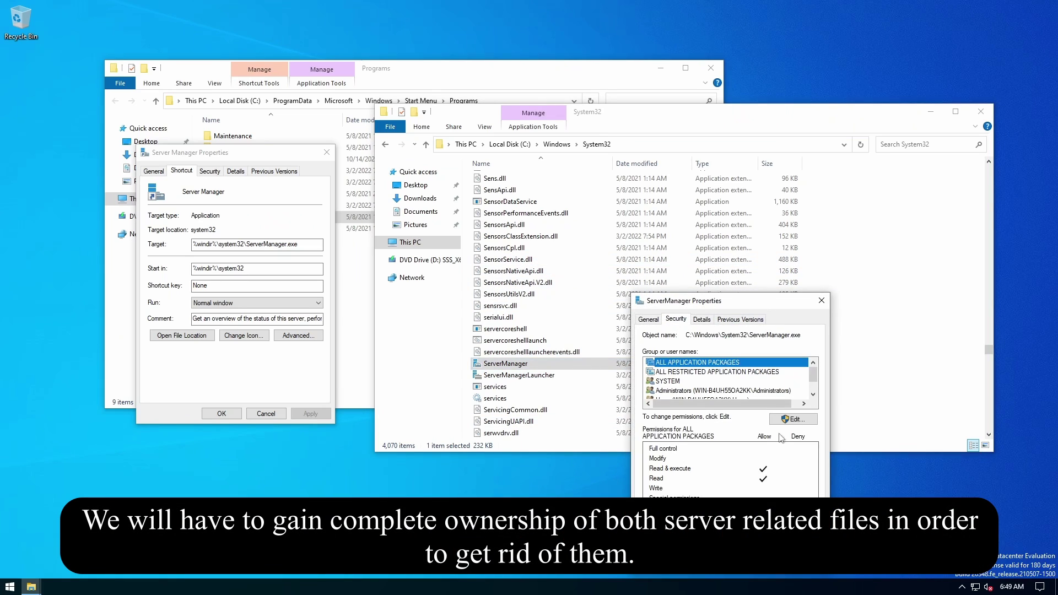
pyautogui.click(794, 528)
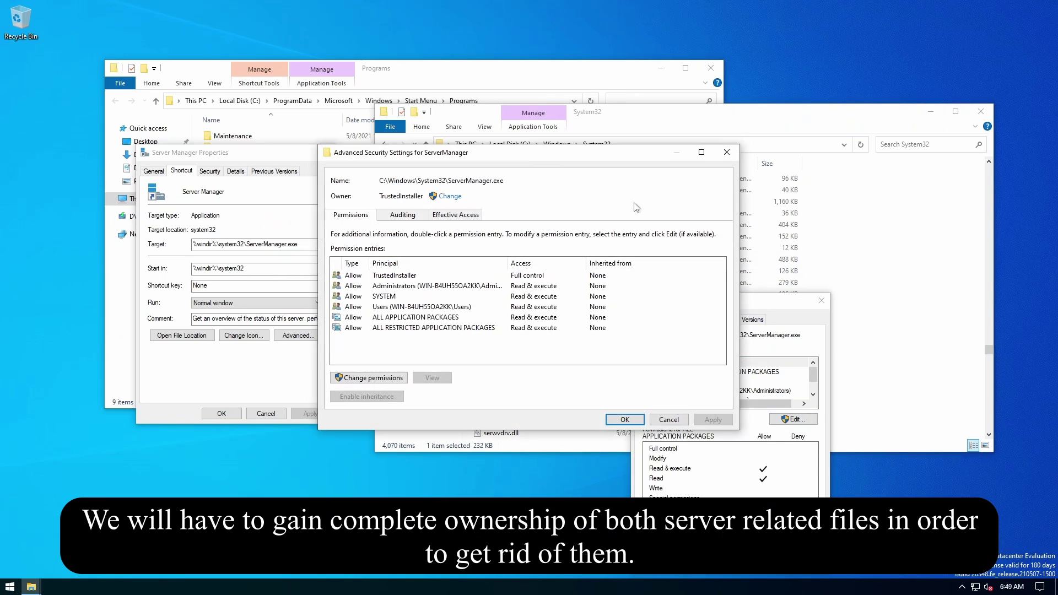
pyautogui.click(450, 196)
pyautogui.write('Administrator')
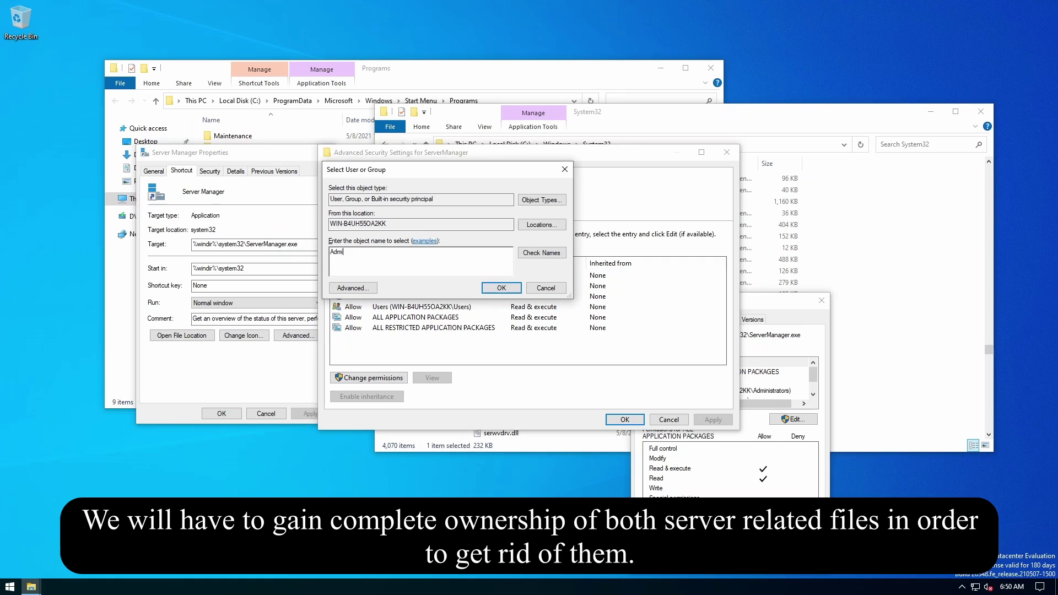
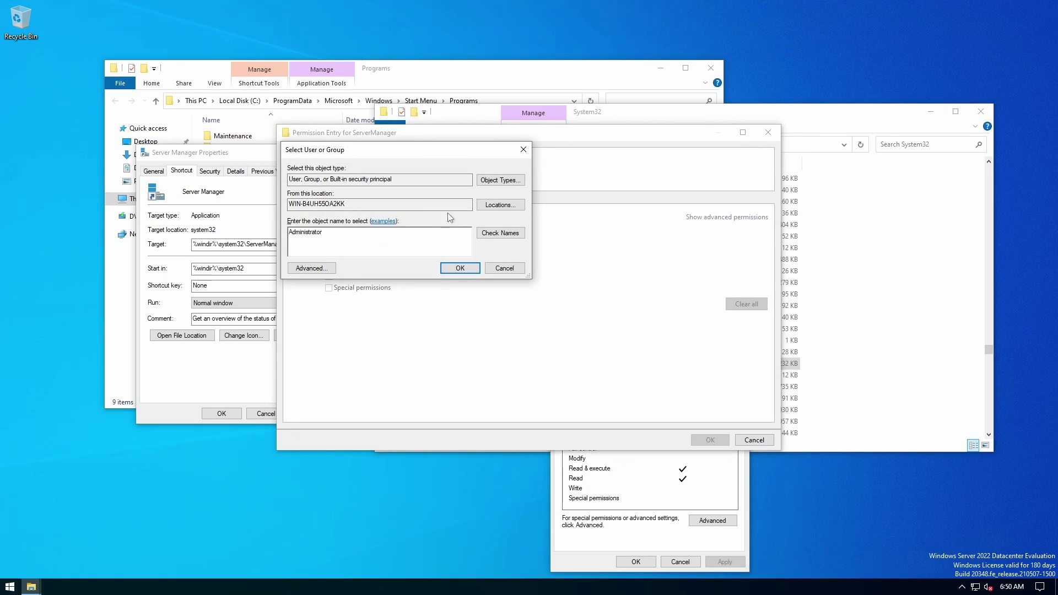
# Add Administrator with full control to ServerManager.exe's permissions and apply the change.
pyautogui.click(500, 232)
pyautogui.click(459, 268)
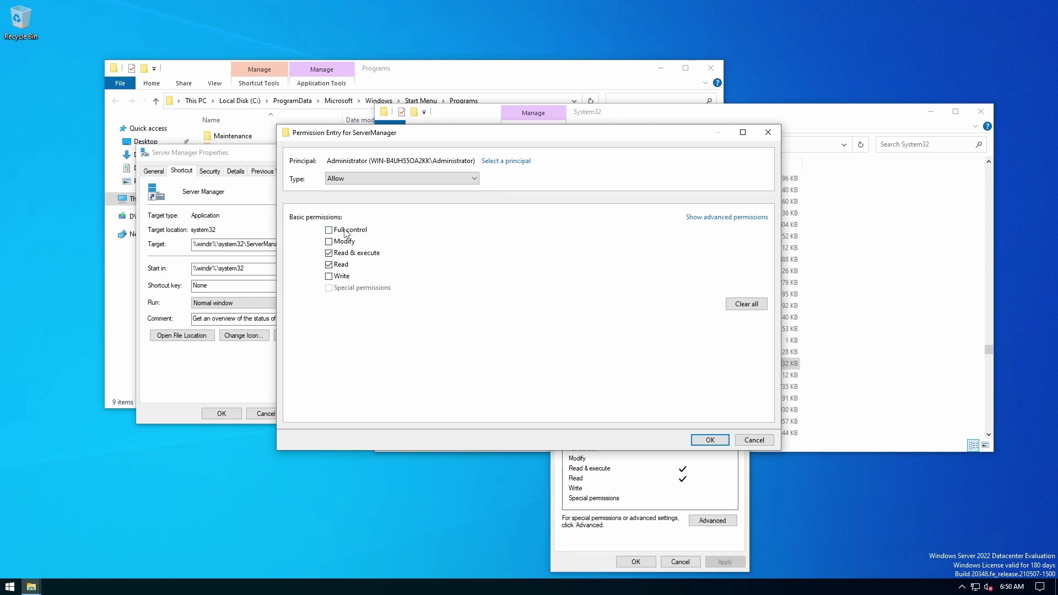
pyautogui.press('Return')
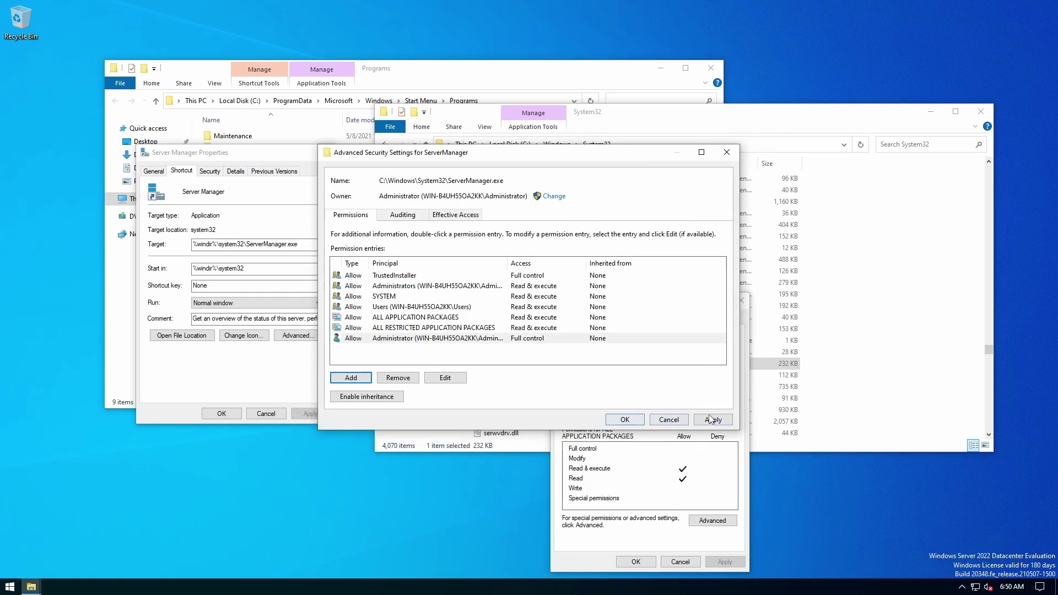
pyautogui.click(721, 421)
pyautogui.click(572, 340)
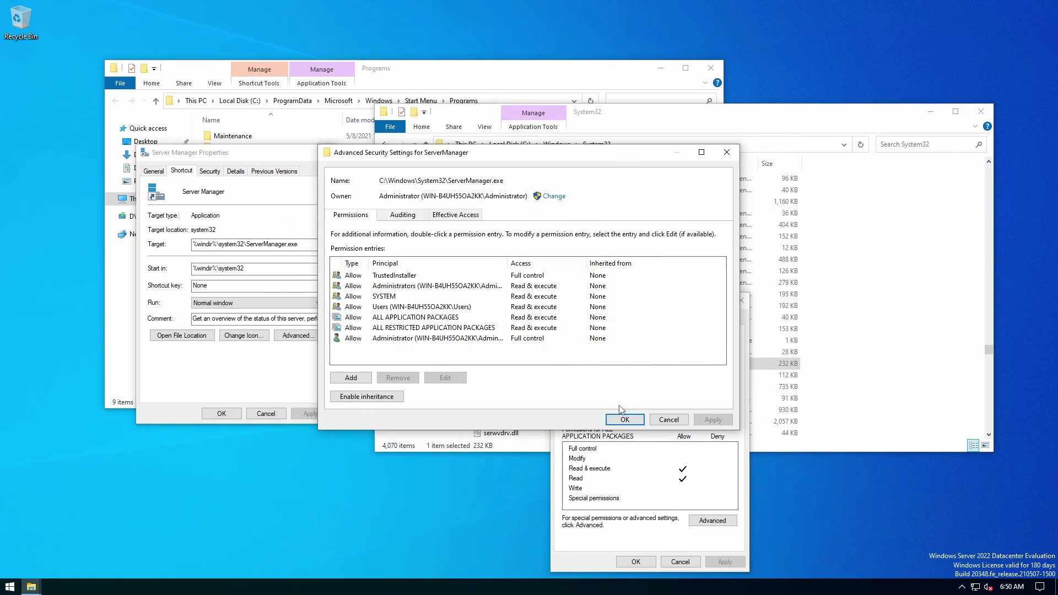
pyautogui.click(622, 420)
pyautogui.click(617, 392)
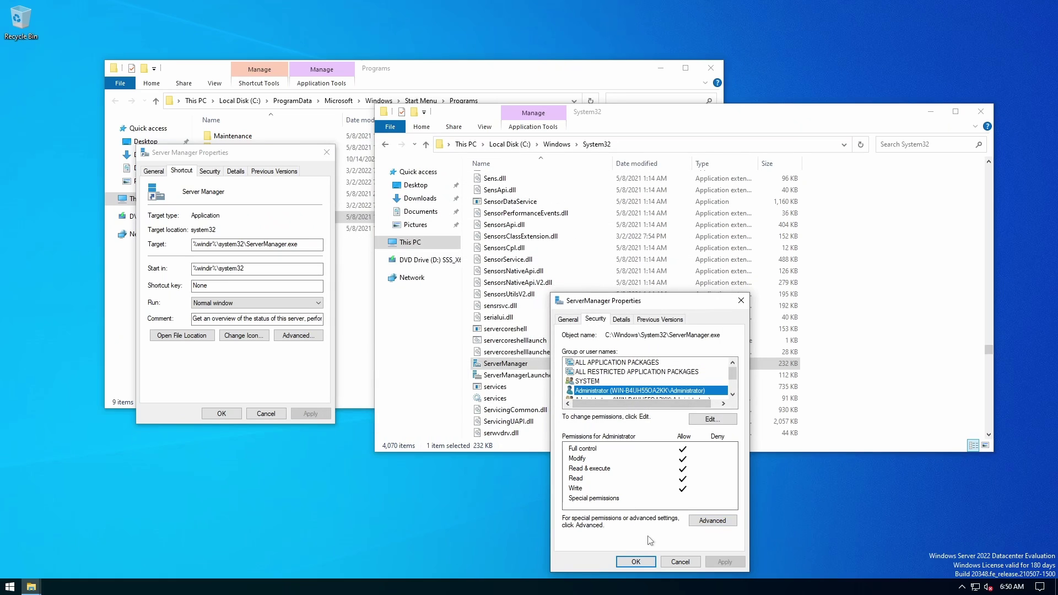
pyautogui.click(637, 561)
# Permanently delete ServerManager.exe from System32 with Shift+Delete.
pyautogui.rightClick(513, 364)
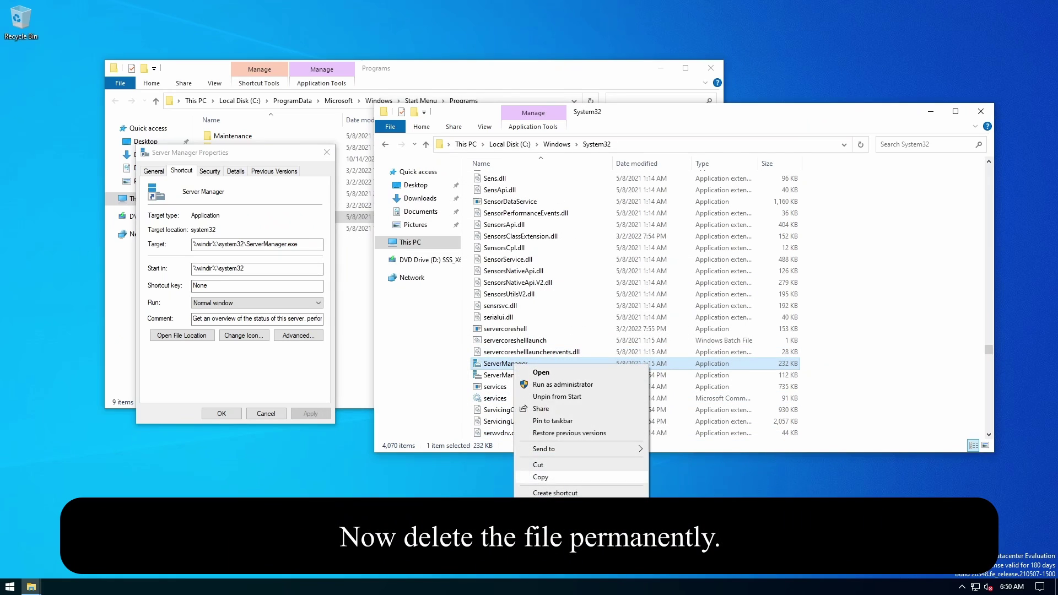
pyautogui.hotkey('shift', 'Delete')
pyautogui.click(572, 338)
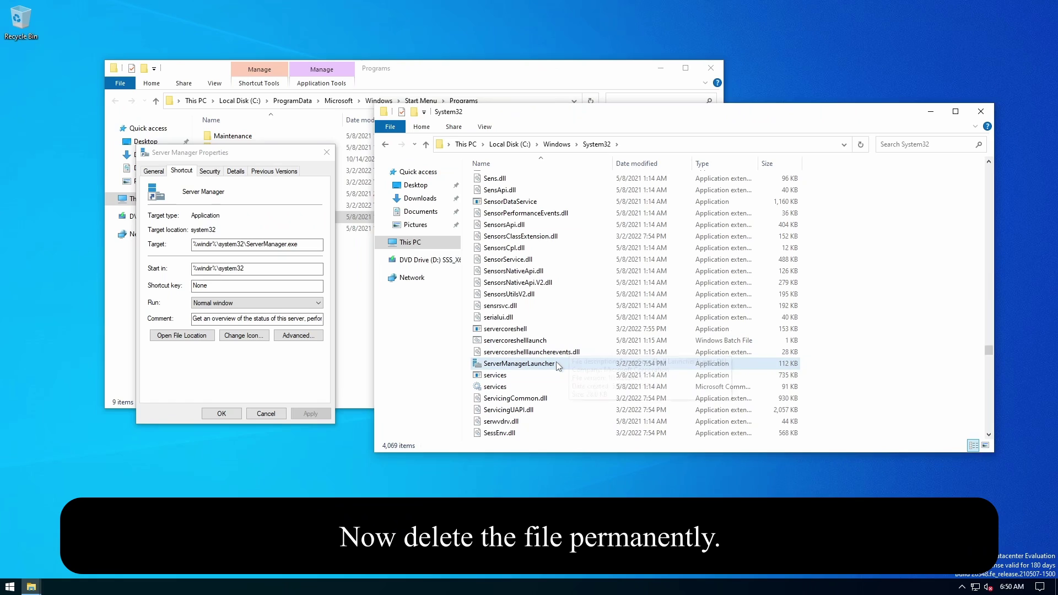
pyautogui.rightClick(557, 362)
# In ServerManagerLauncher.exe's advanced security settings, begin changing the owner by entering 'Administ'.
pyautogui.click(578, 545)
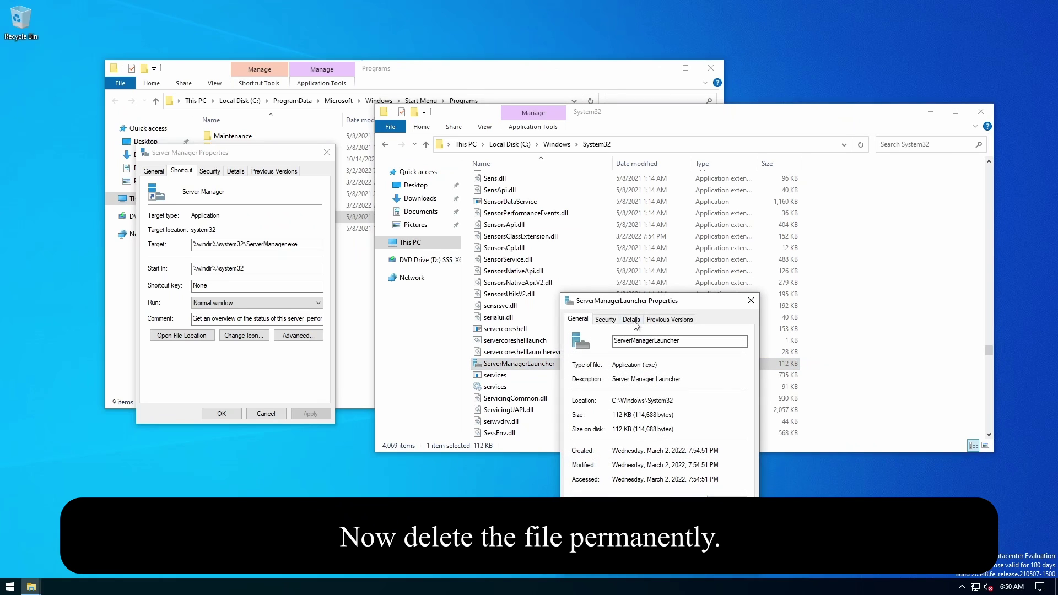
pyautogui.click(631, 319)
pyautogui.click(605, 320)
pyautogui.click(578, 320)
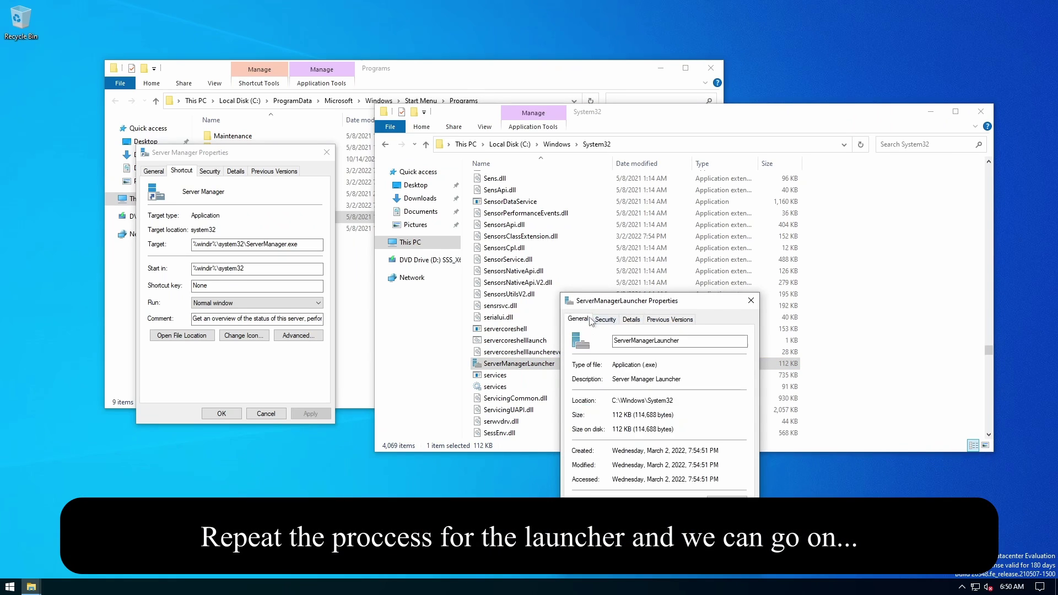
pyautogui.click(604, 320)
pyautogui.click(726, 523)
pyautogui.click(447, 196)
pyautogui.write('Administ')
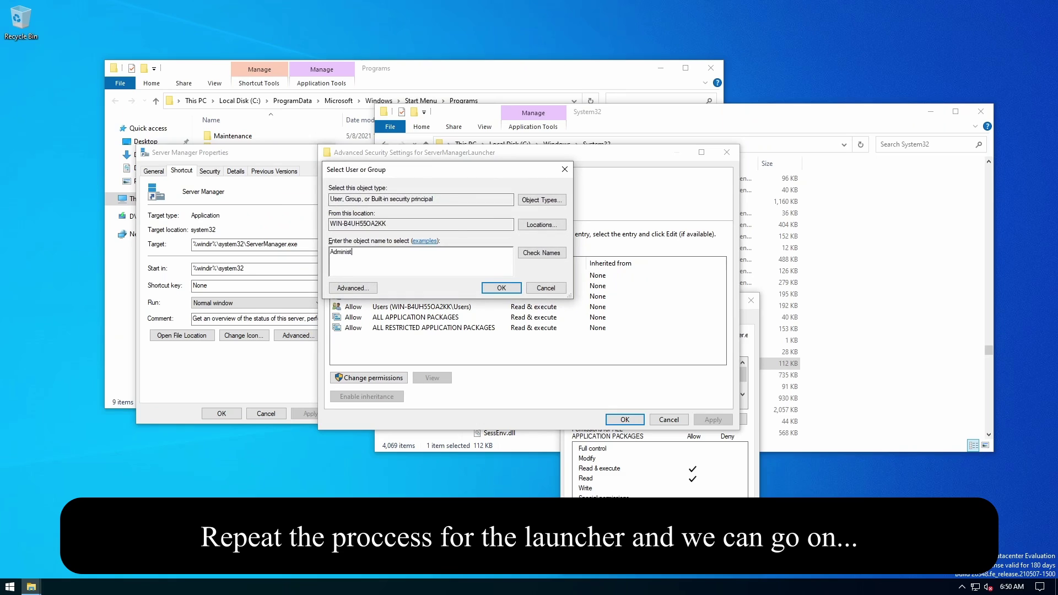
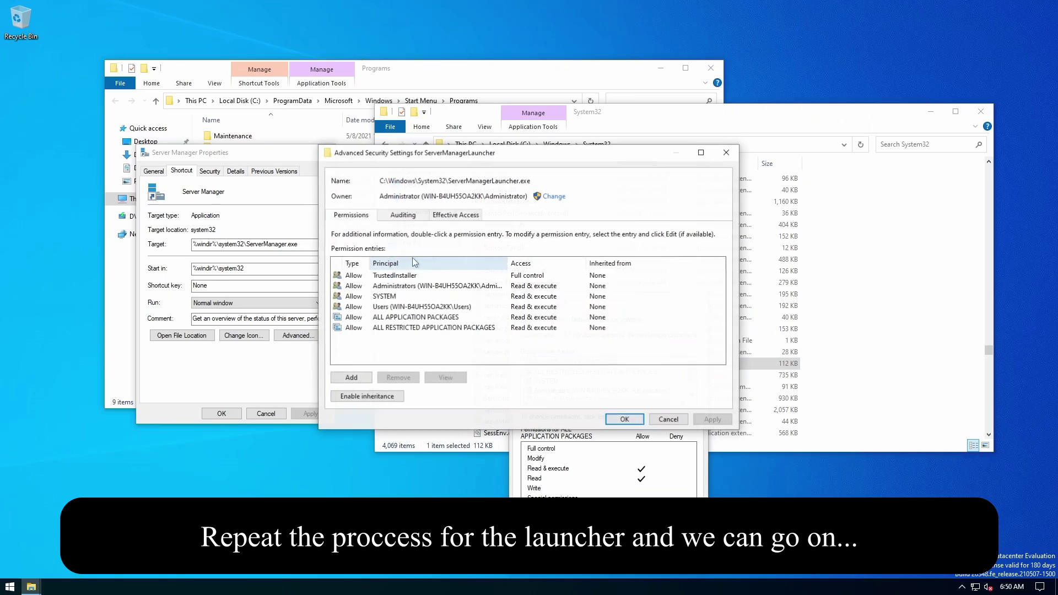
# Add a Full control permission entry for the Administrator account on ServerManagerLauncher.exe.
pyautogui.click(352, 377)
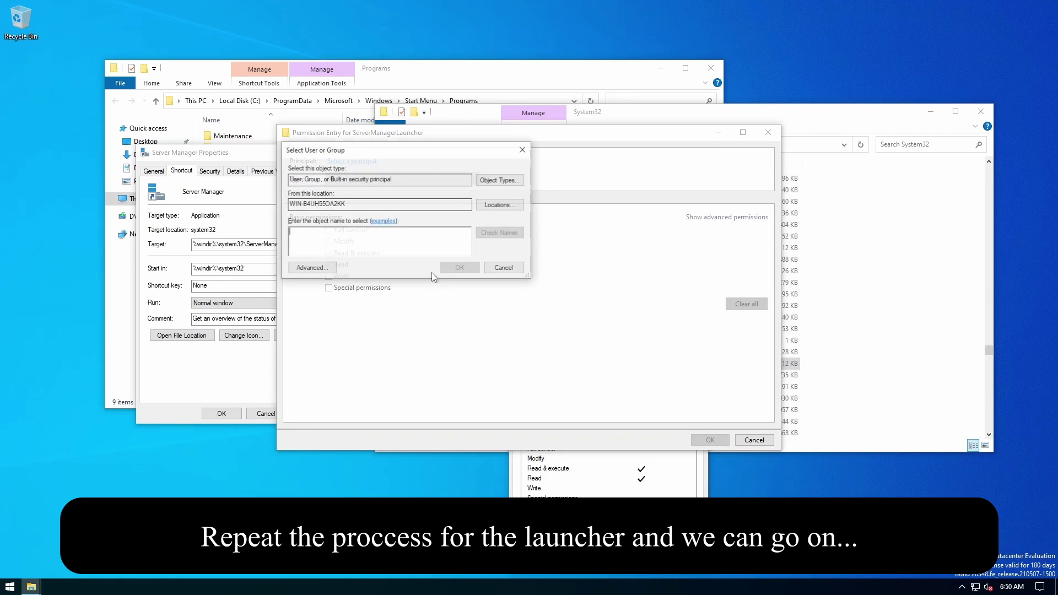
pyautogui.write('Admi')
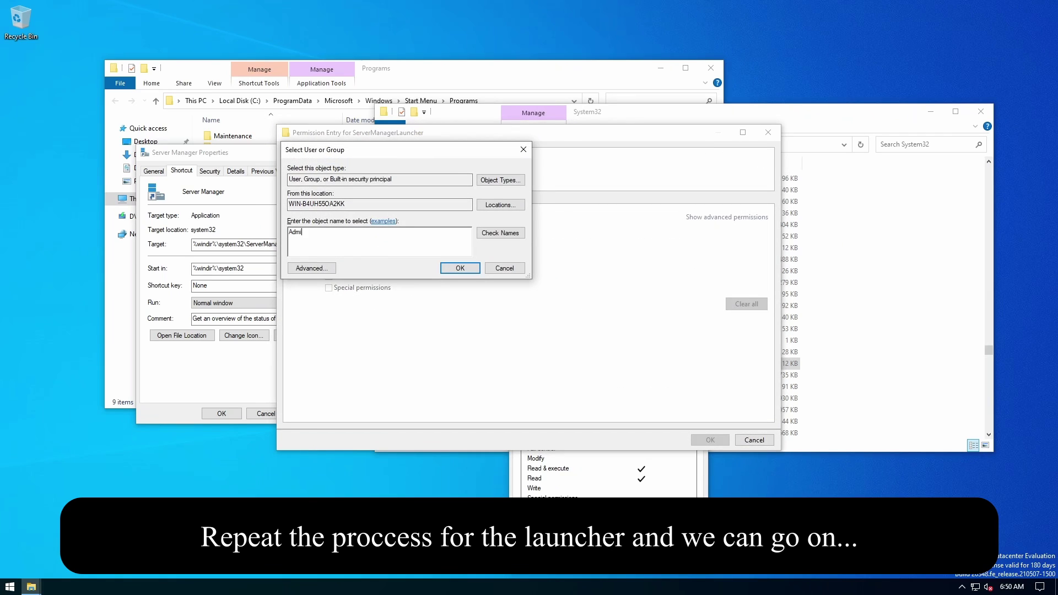
pyautogui.write('rator')
pyautogui.click(501, 232)
pyautogui.click(460, 268)
pyautogui.click(363, 232)
pyautogui.click(711, 440)
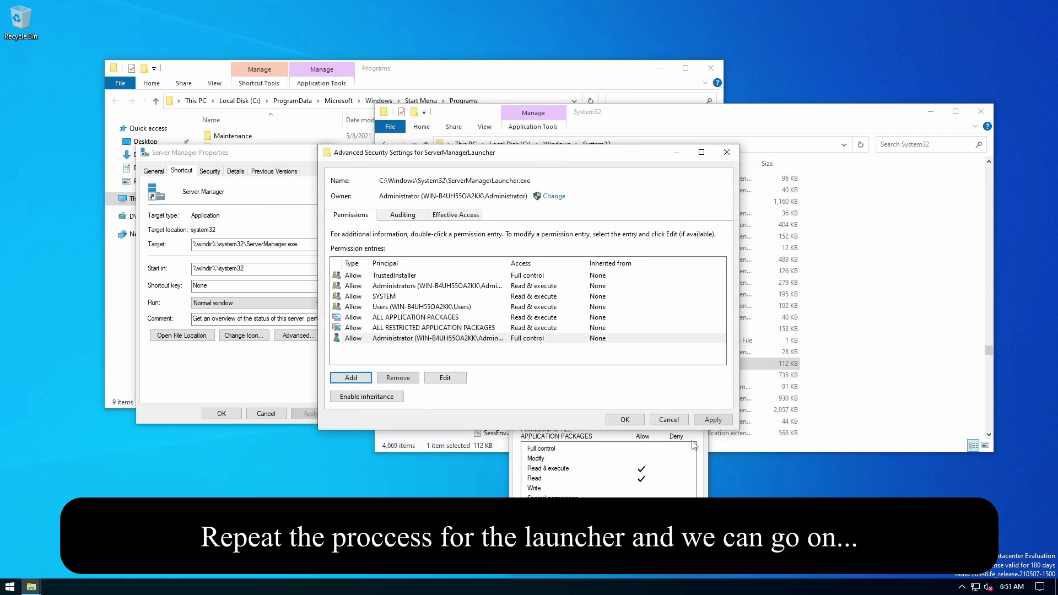
# Apply the new permissions, accept the security warning, and close the security and properties dialogs.
pyautogui.click(713, 420)
pyautogui.click(571, 339)
pyautogui.click(625, 419)
pyautogui.click(595, 562)
pyautogui.rightClick(545, 364)
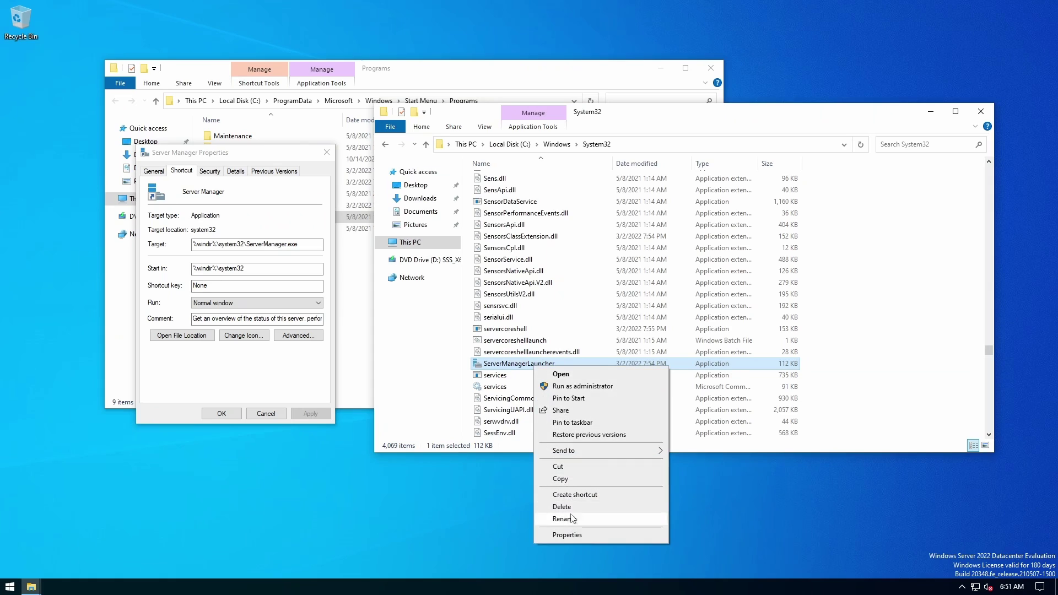
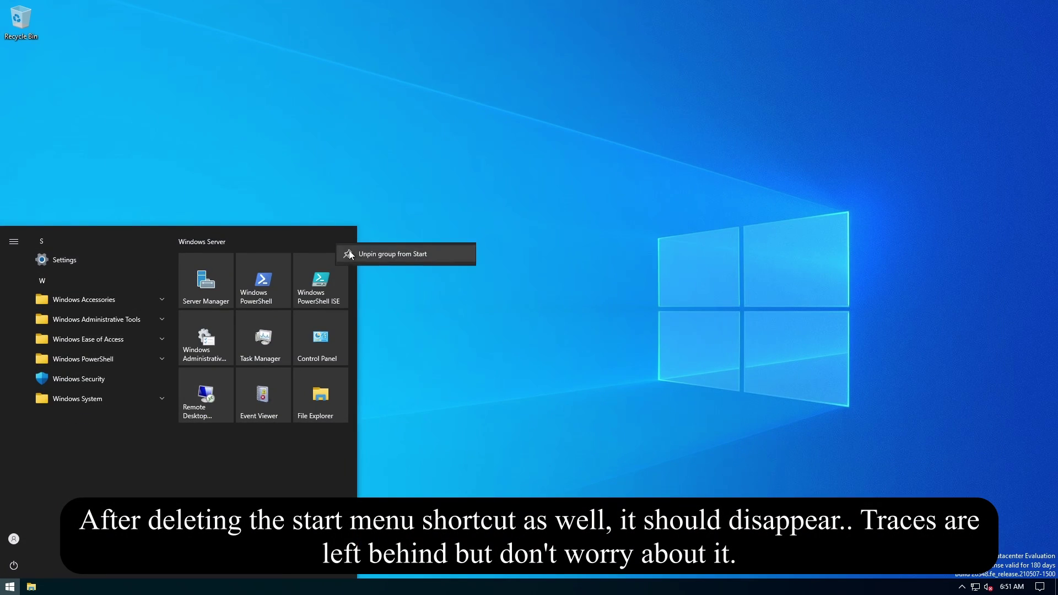
# Unpin the Windows Server tile group, shorten the Start menu, and refresh the desktop.
pyautogui.click(386, 254)
pyautogui.press('super')
pyautogui.press('super')
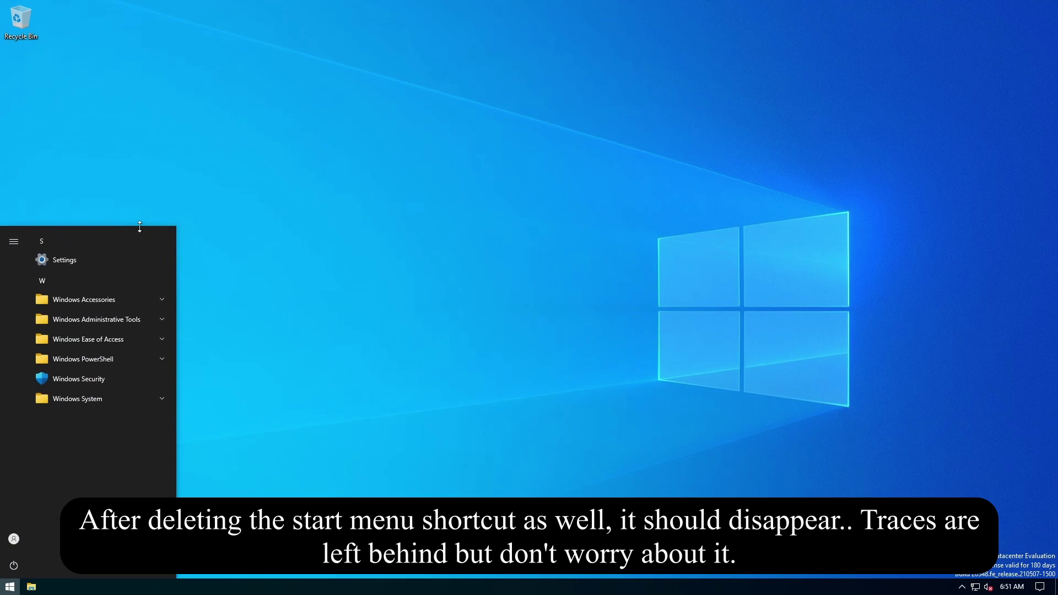
pyautogui.moveTo(140, 227); pyautogui.dragTo(140, 364)
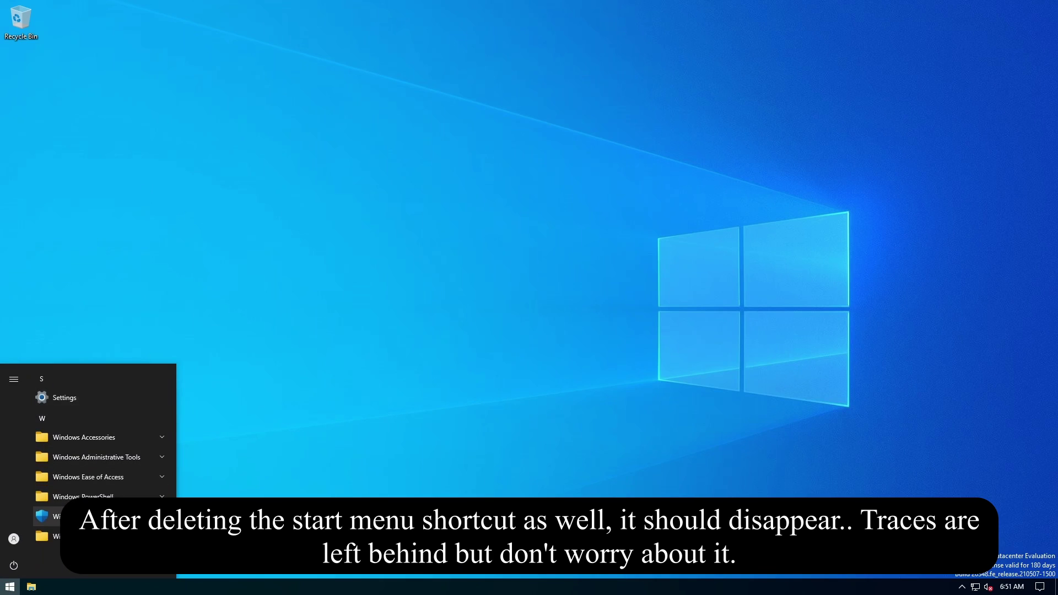
pyautogui.rightClick(306, 348)
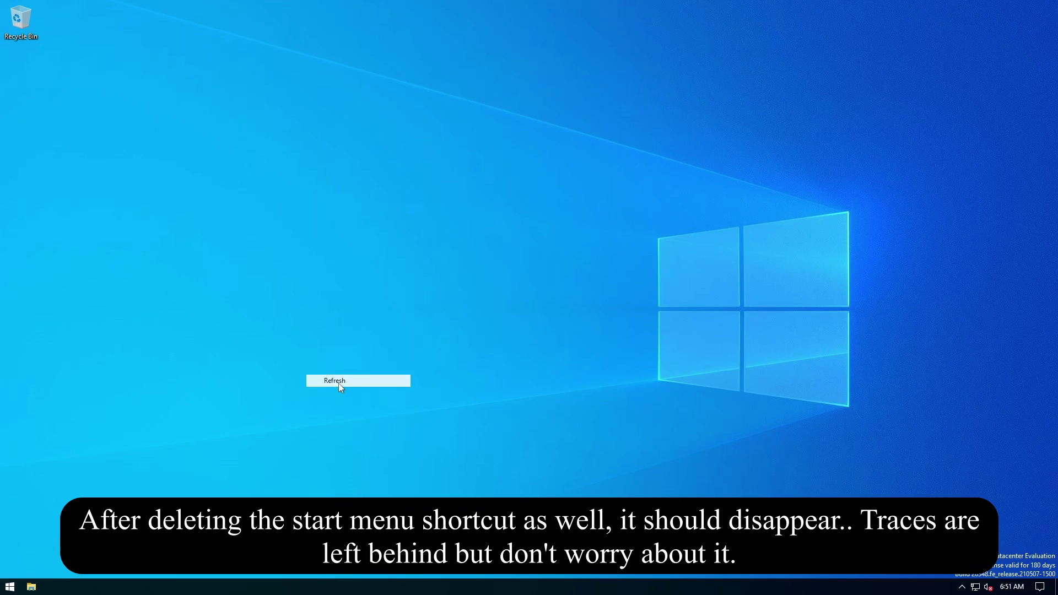
pyautogui.click(339, 383)
# Choose Shut down from the Start menu's power options to bring up the shutdown-reason prompt.
pyautogui.moveTo(377, 539); pyautogui.dragTo(51, 229)
pyautogui.click(10, 587)
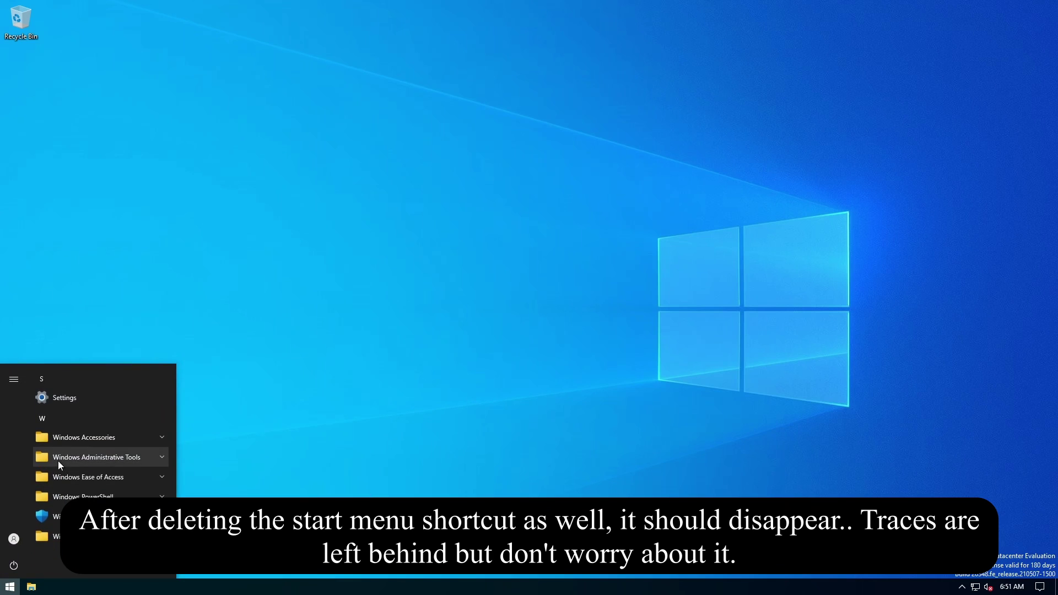
pyautogui.click(14, 566)
pyautogui.click(25, 542)
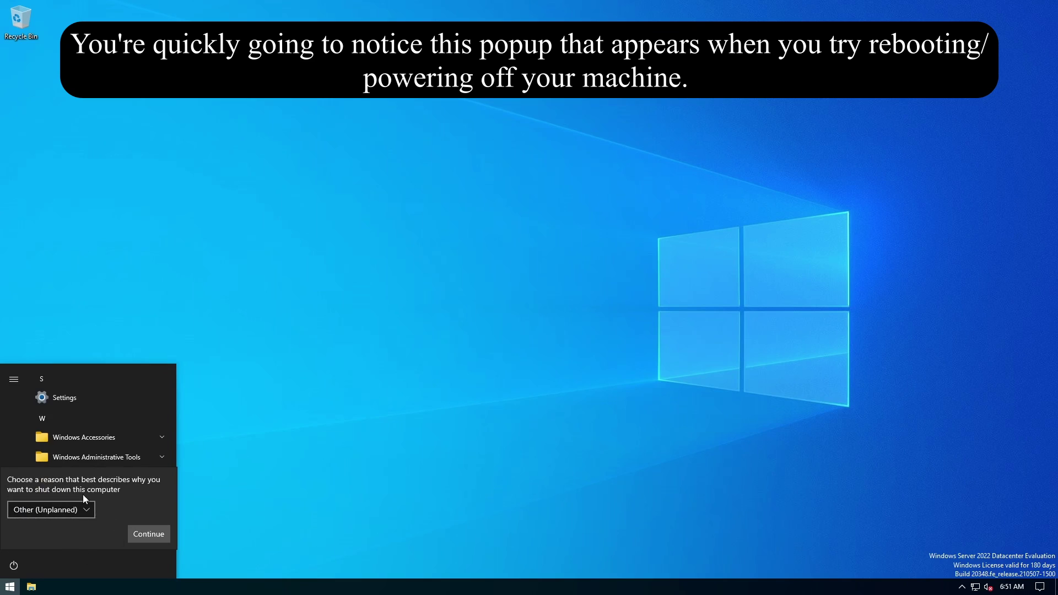
# Cancel the shutdown-reason prompt and launch the Local Group Policy Editor with gpedit.
pyautogui.click(441, 454)
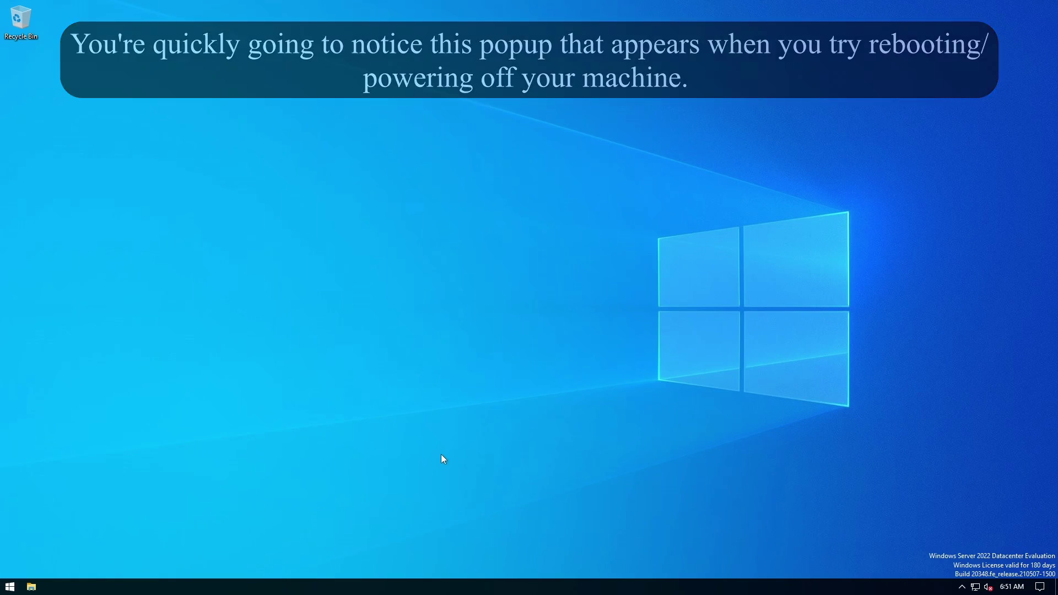
pyautogui.press('super+r')
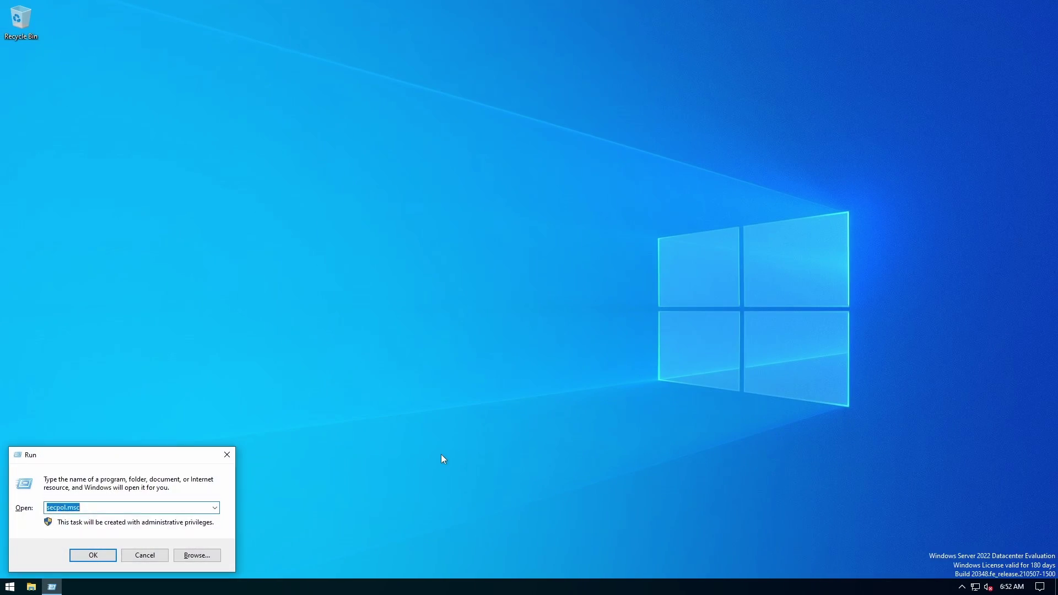
pyautogui.write('gpedit.')
pyautogui.press('Return')
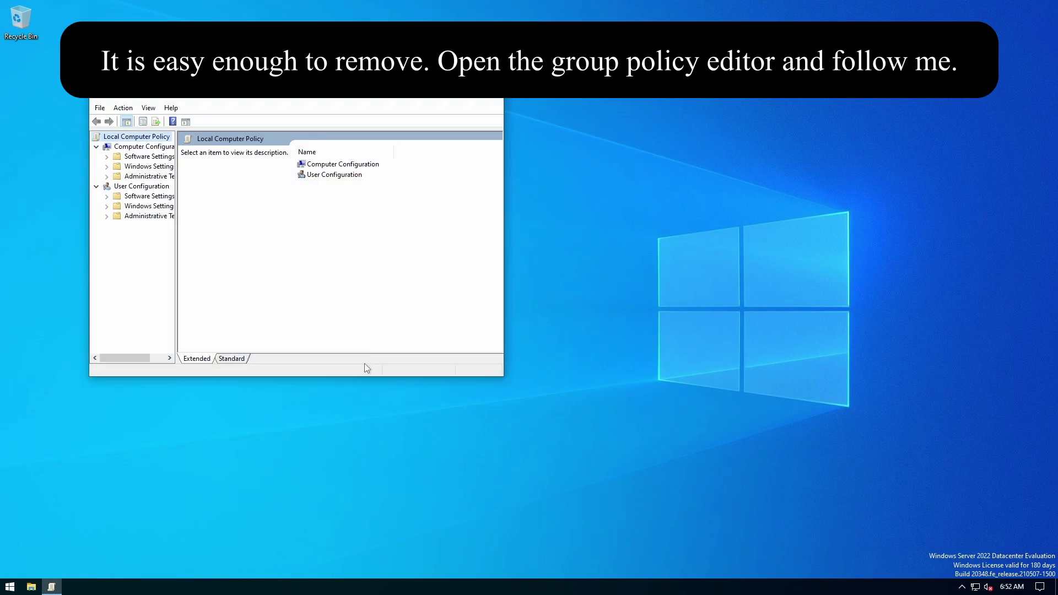
pyautogui.click(9, 587)
pyautogui.click(14, 566)
pyautogui.click(53, 526)
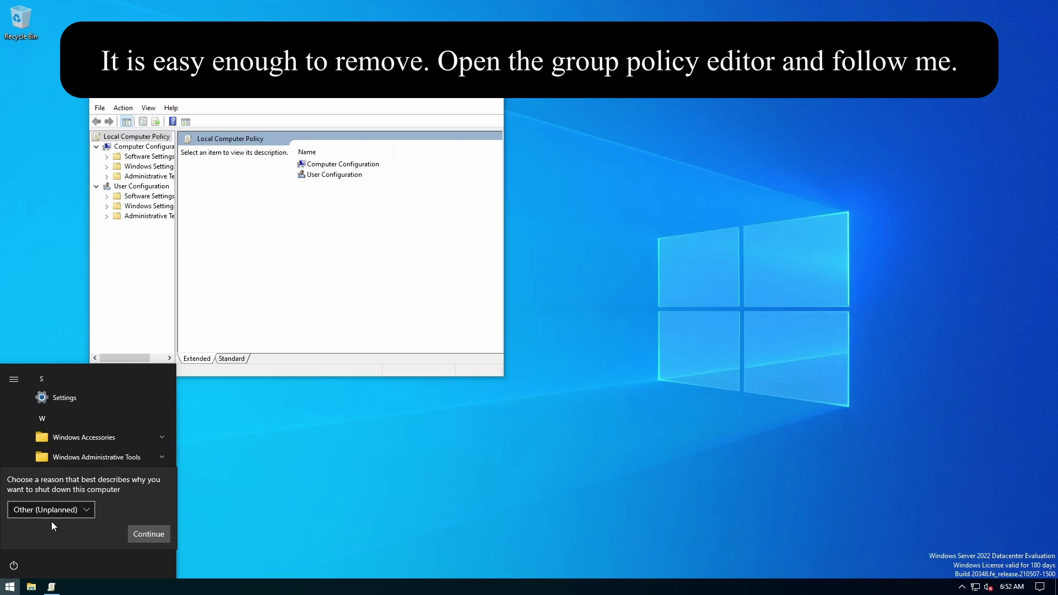
# Maximize the editor, widen the tree, and select Display Shutdown Event Tracker under System.
pyautogui.click(407, 241)
pyautogui.moveTo(176, 263); pyautogui.dragTo(276, 263)
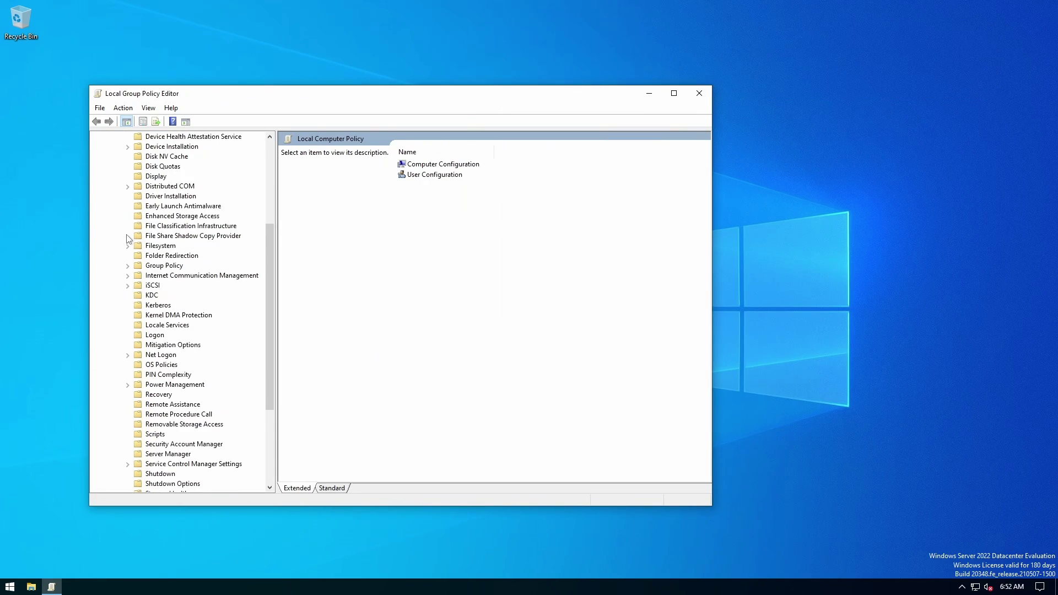
pyautogui.scroll(-4, 128, 238)
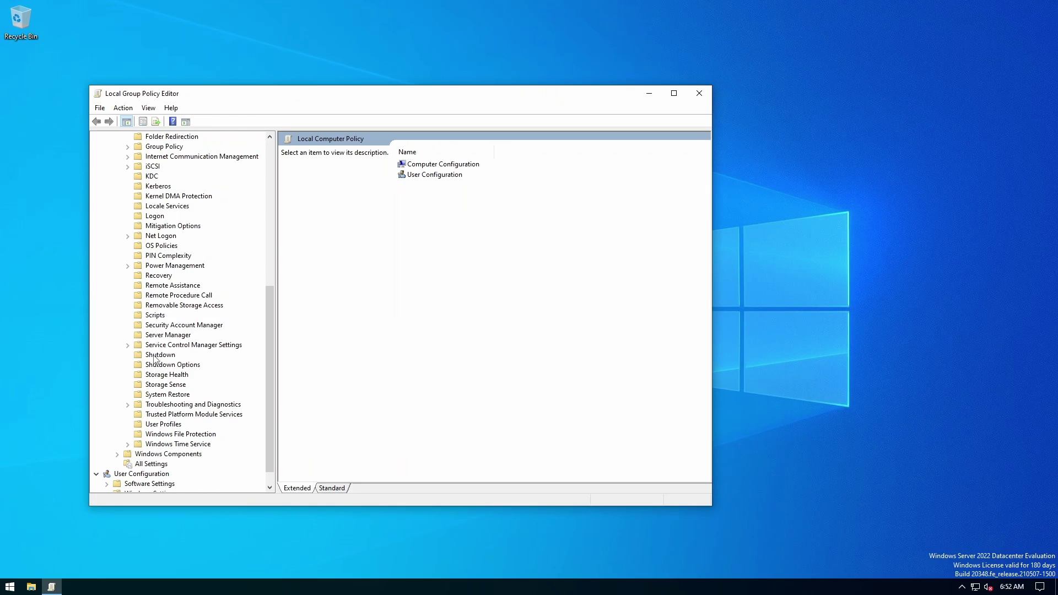
pyautogui.click(158, 366)
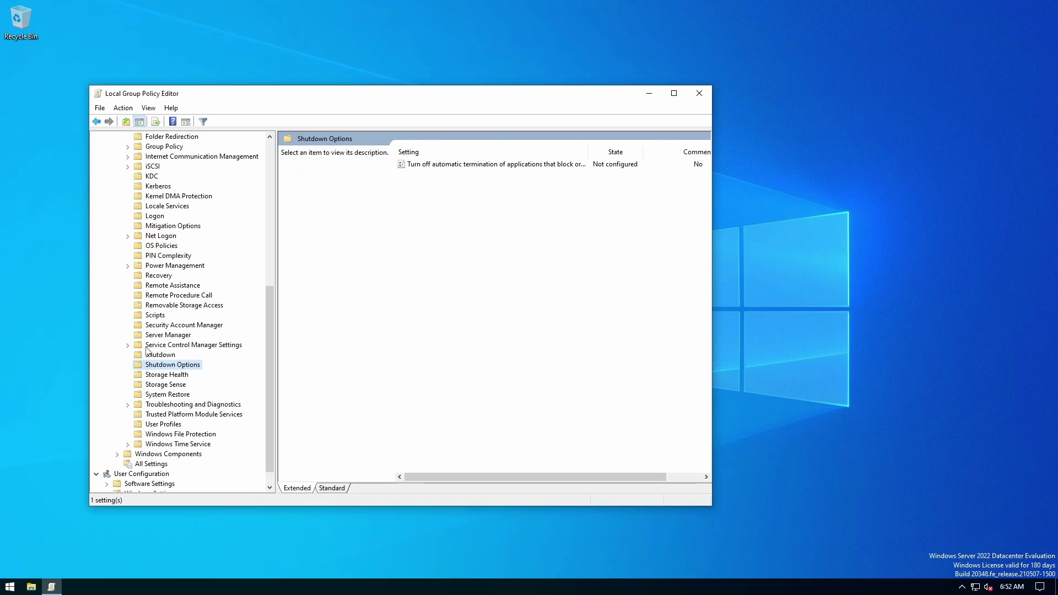
pyautogui.scroll(9, 147, 352)
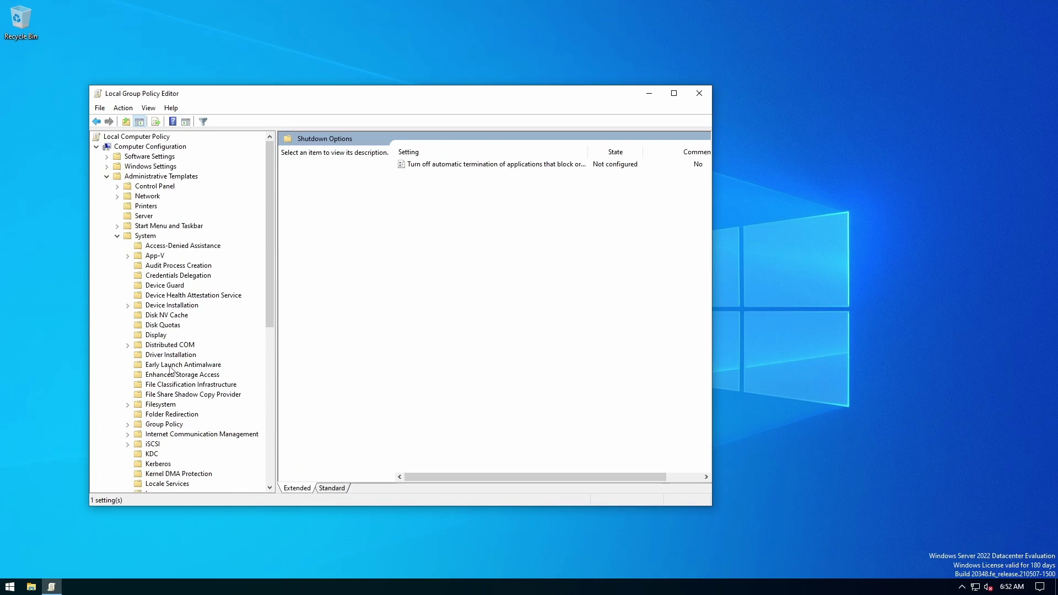
pyautogui.click(145, 236)
pyautogui.scroll(-10, 523, 248)
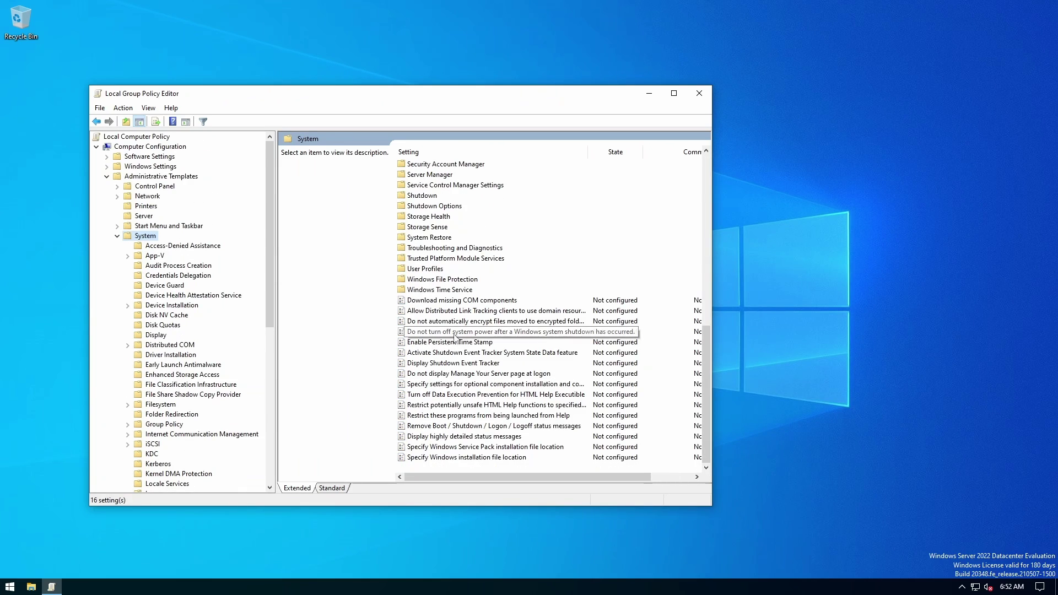
pyautogui.click(464, 365)
# Set the Display Shutdown Event Tracker policy to Disabled and confirm with OK.
pyautogui.doubleClick(466, 364)
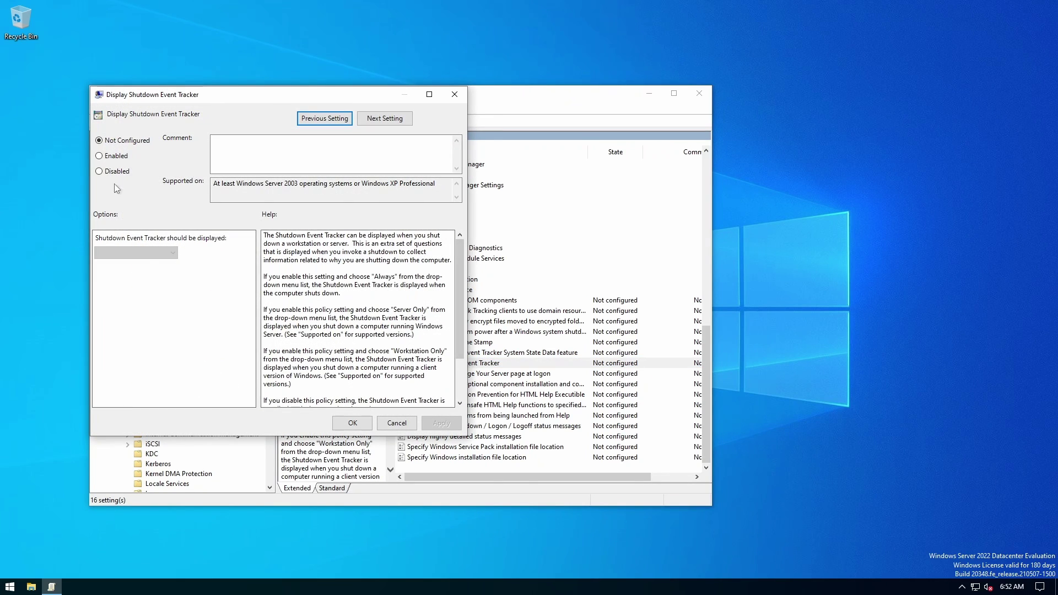
pyautogui.click(116, 155)
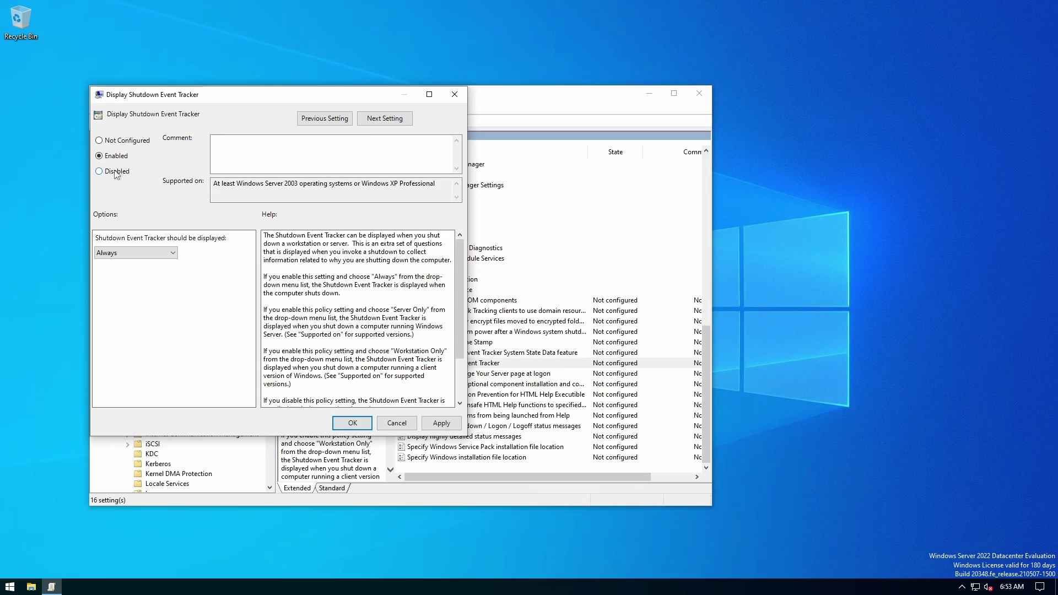
pyautogui.click(428, 424)
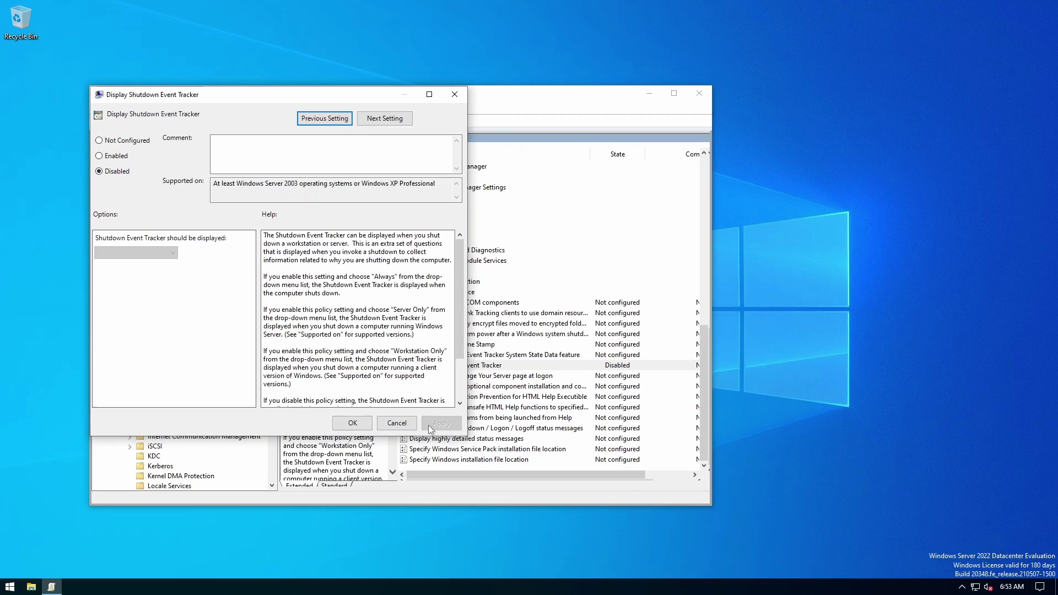
pyautogui.click(353, 423)
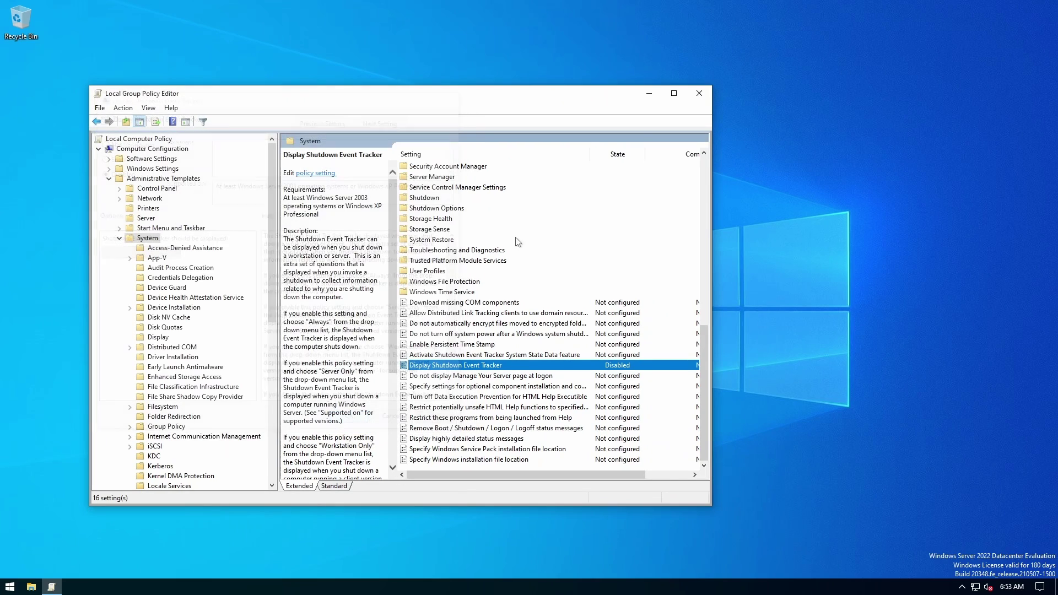
# Close the Group Policy Editor and bring up the Start menu.
pyautogui.click(699, 94)
pyautogui.press('super+r')
pyautogui.press('Escape')
pyautogui.click(10, 587)
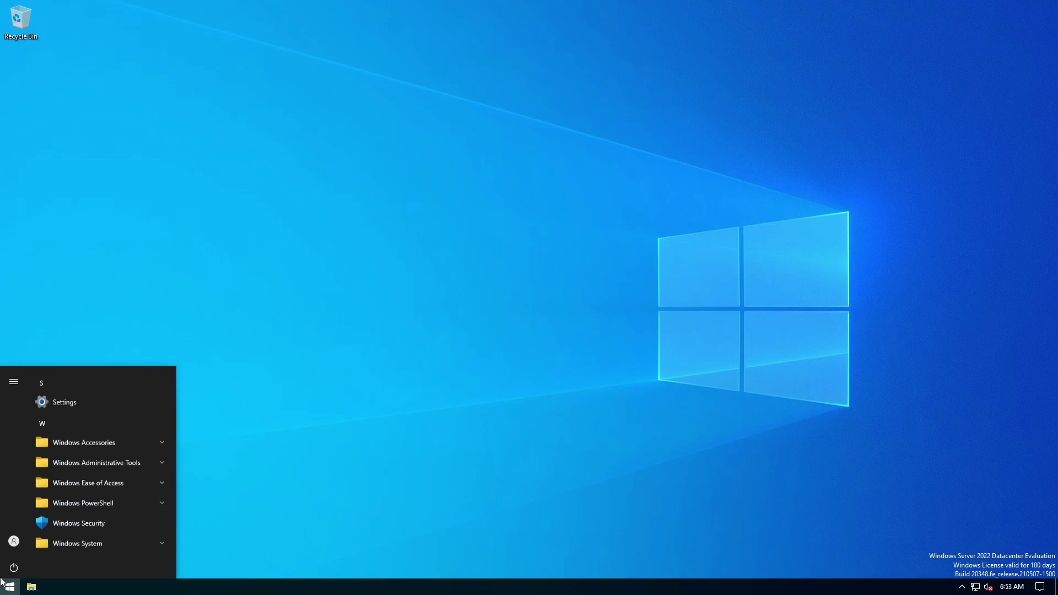
# Restart the computer, then view the list of all accounts in Control Panel's User Accounts.
pyautogui.click(13, 561)
pyautogui.click(35, 538)
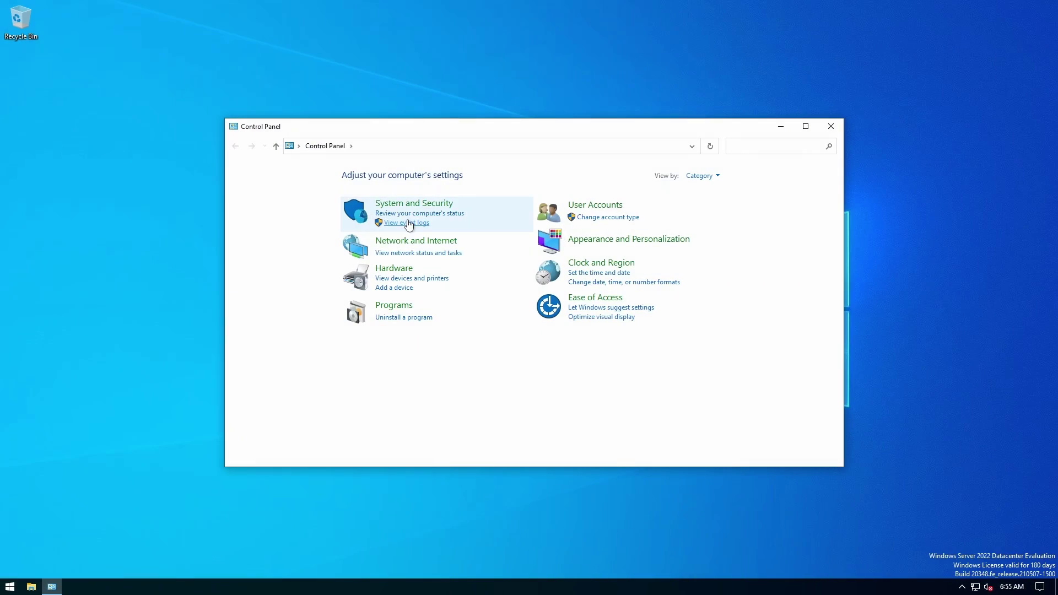
pyautogui.click(595, 204)
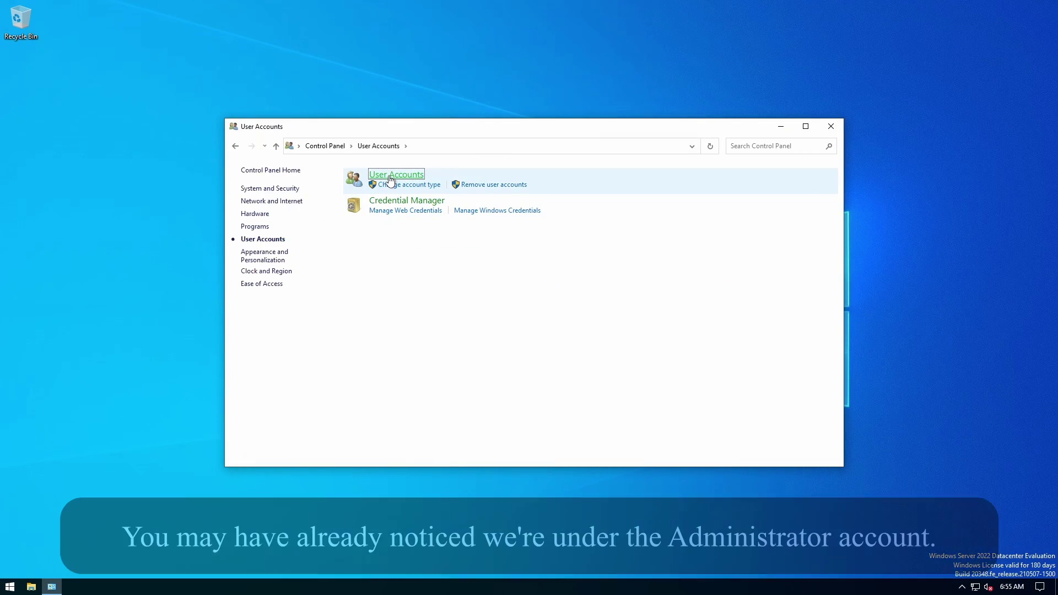
pyautogui.click(380, 176)
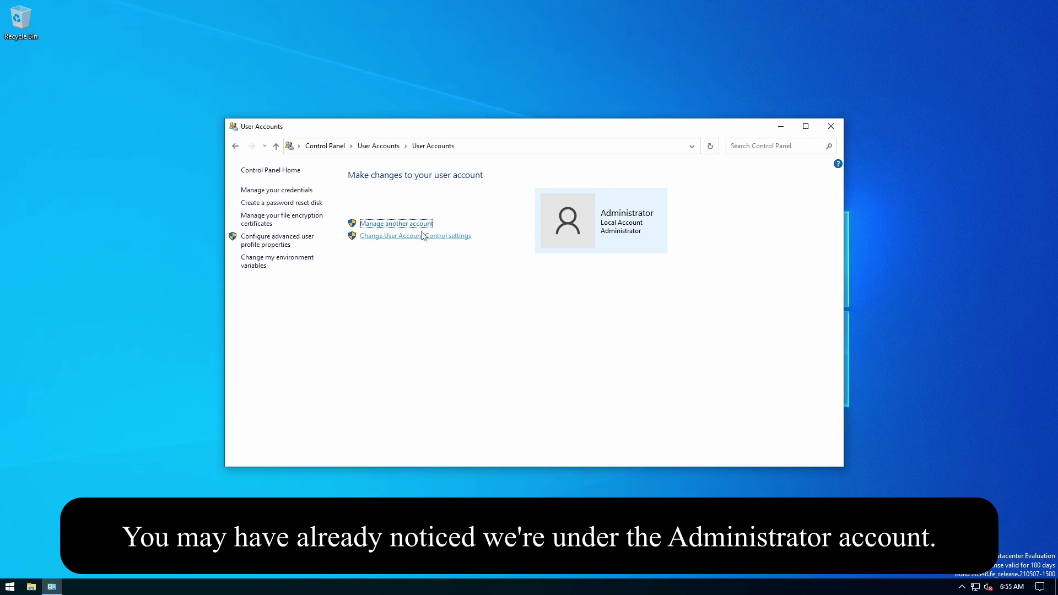
pyautogui.click(404, 224)
pyautogui.click(451, 208)
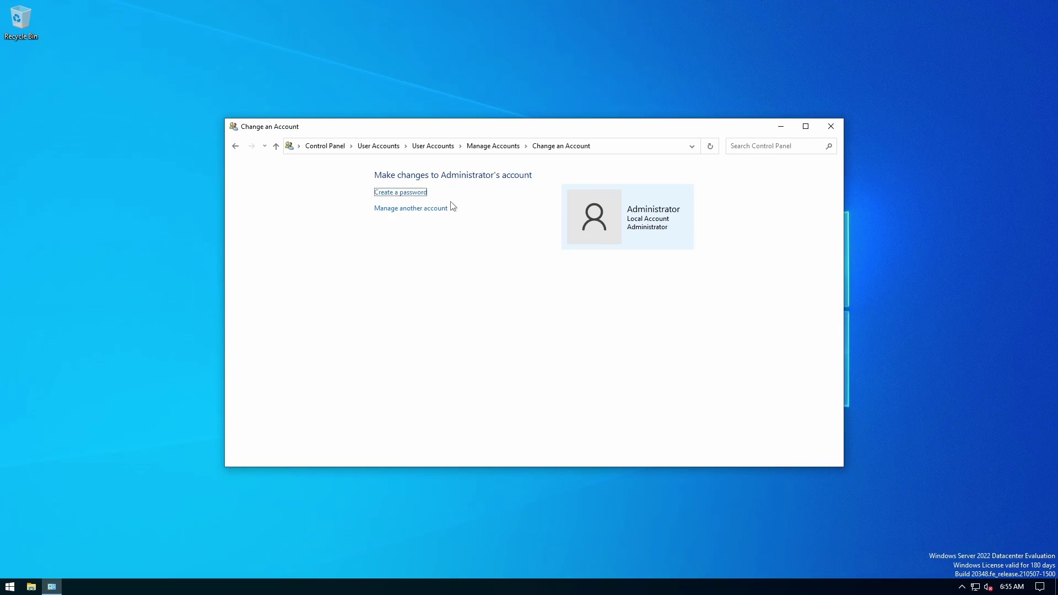
pyautogui.click(508, 149)
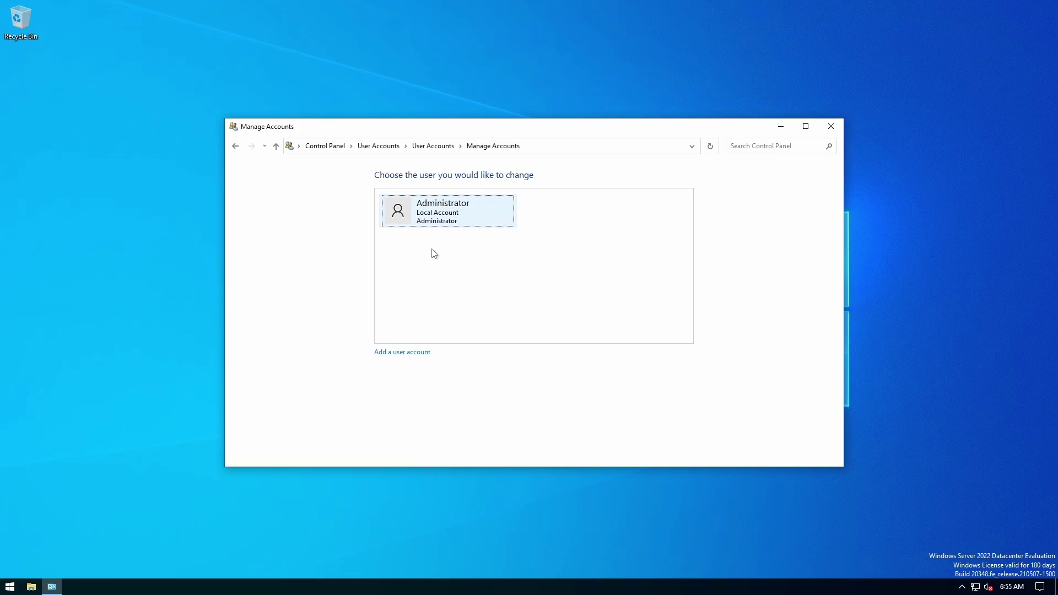
# Add a new local user account, entering the new user's name.
pyautogui.click(415, 353)
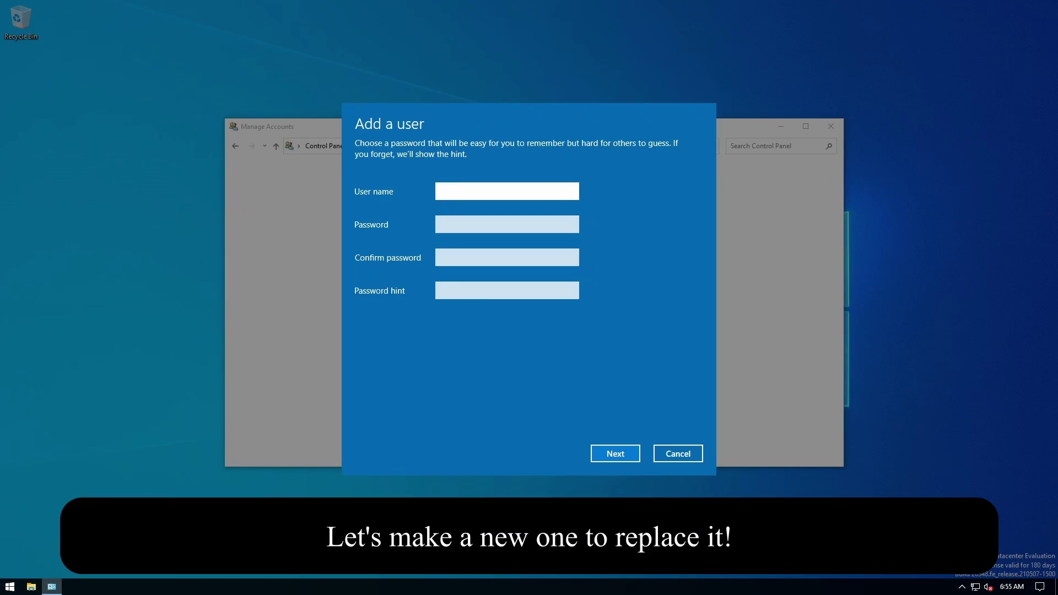
pyautogui.write('Panagiotis')
pyautogui.press('Tab')
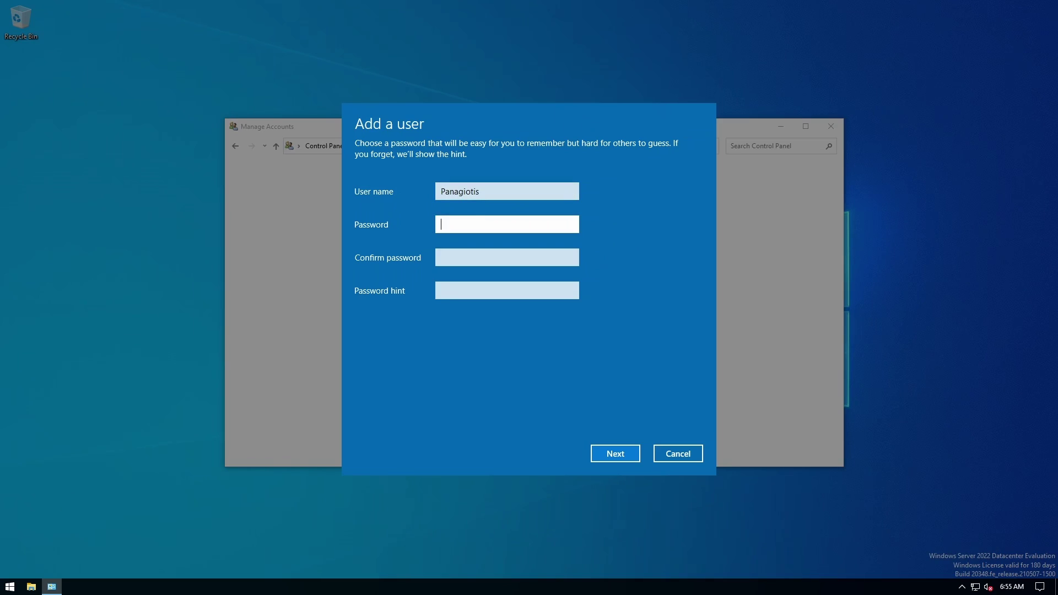
pyautogui.click(507, 291)
pyautogui.click(615, 453)
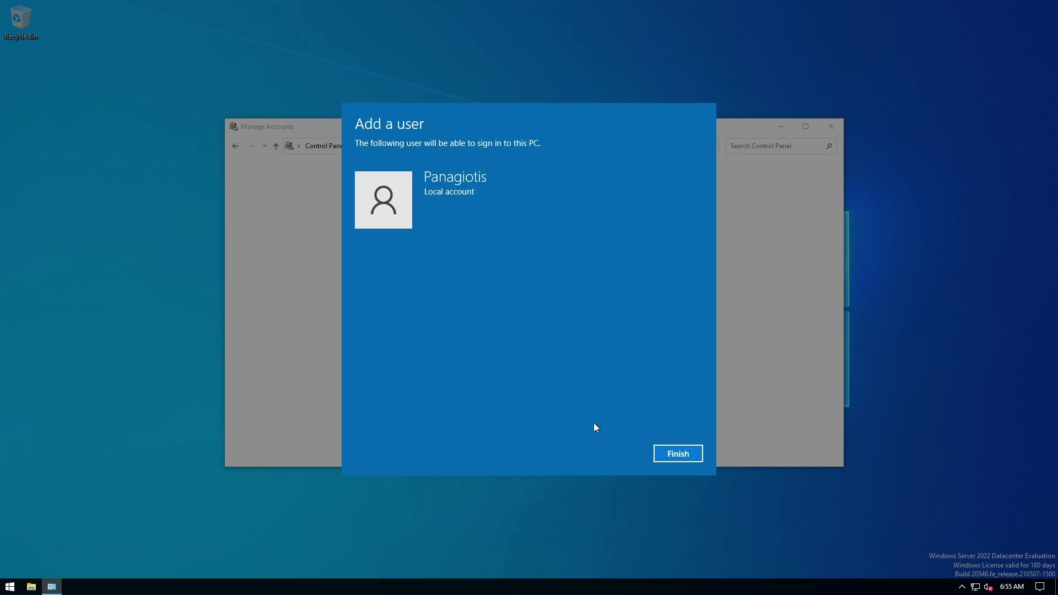
pyautogui.click(678, 453)
# Change the new user's account type to Administrator.
pyautogui.click(589, 211)
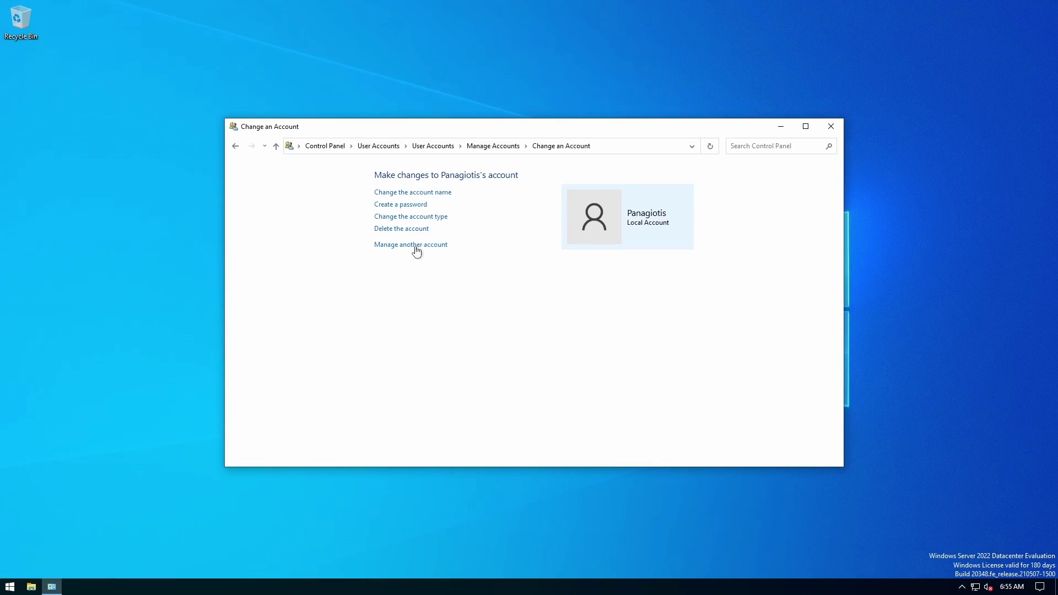
pyautogui.click(404, 218)
pyautogui.click(409, 263)
pyautogui.click(610, 326)
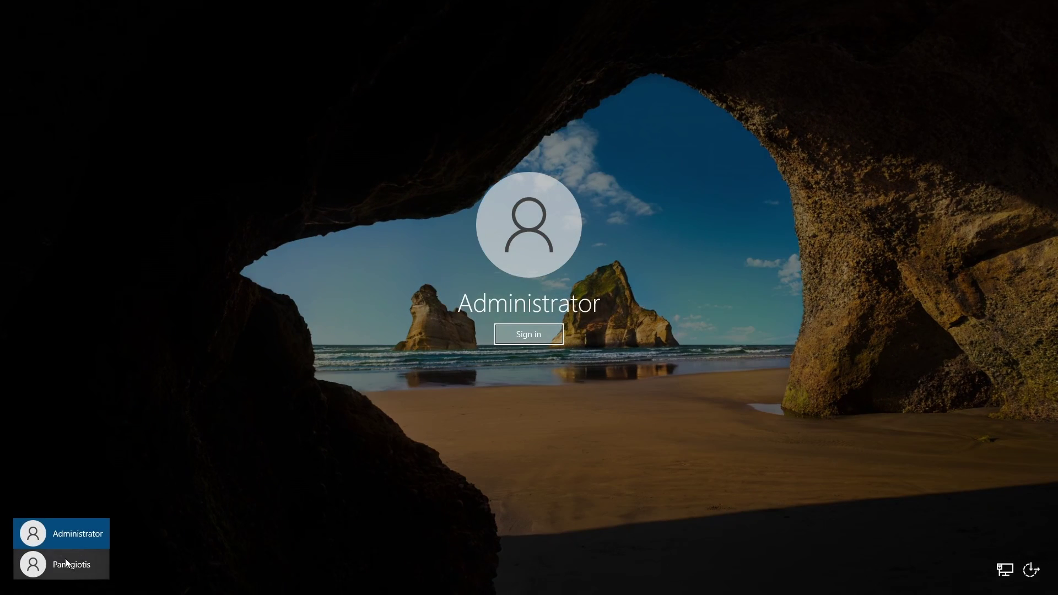
# Sign in as the new user and try the net user disable-Administrator command in Command Prompt.
pyautogui.click(66, 563)
pyautogui.click(527, 335)
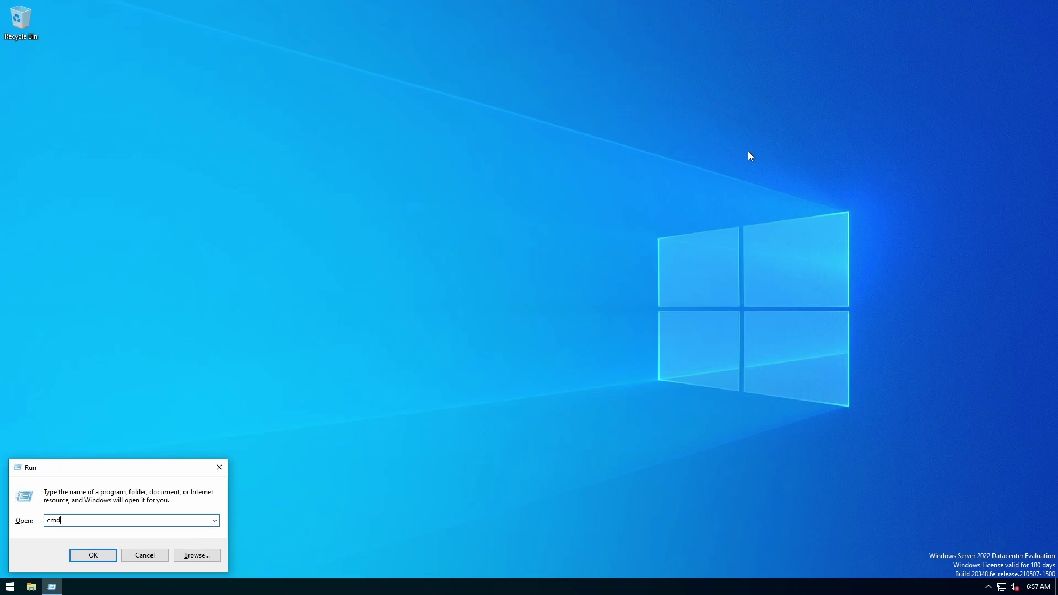
pyautogui.press('Return')
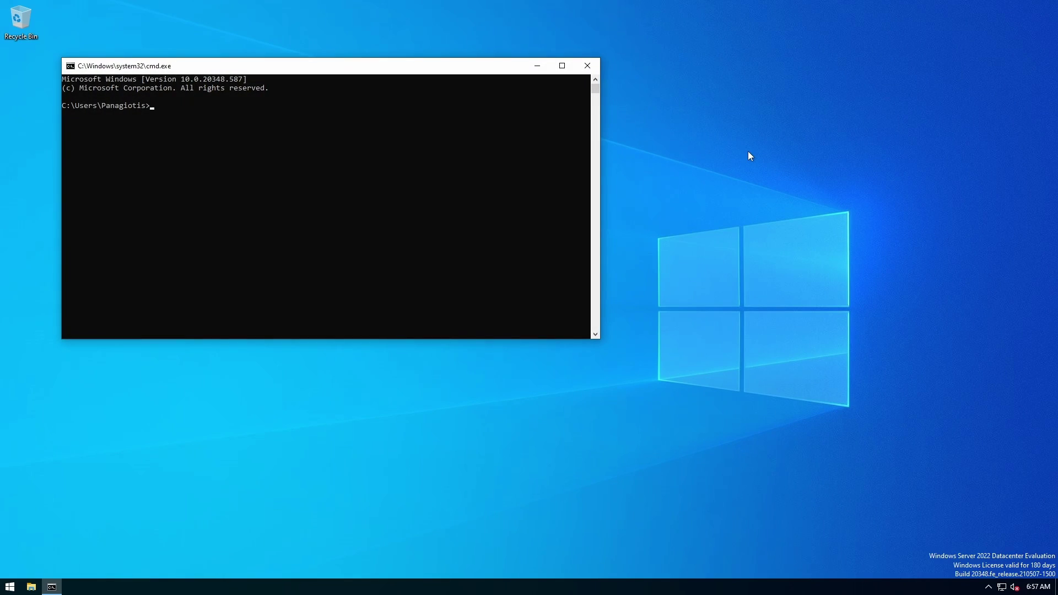
pyautogui.write('net user administrator /active:no')
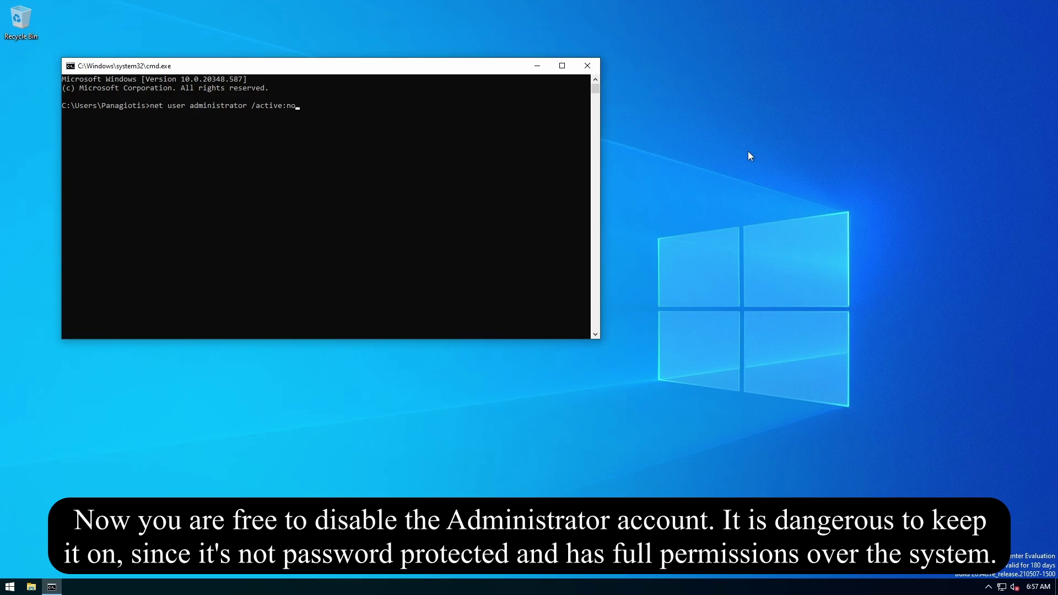
pyautogui.press('Return')
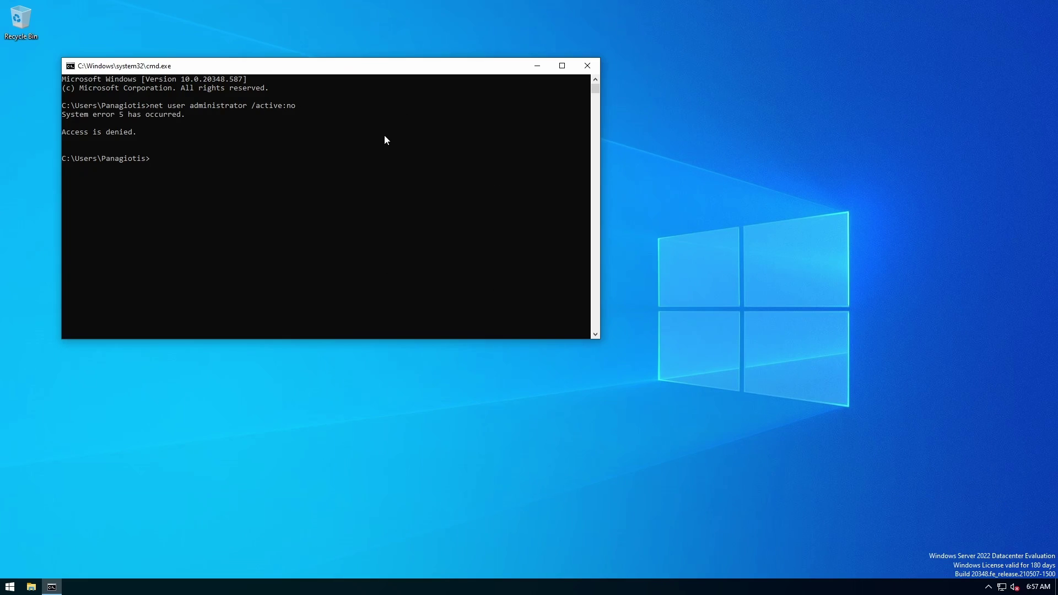
# Launch an elevated Command Prompt from Run with Ctrl+Shift+Enter and approve the UAC prompt.
pyautogui.press('super+r')
pyautogui.hotkey('ctrl', 'shift', 'Return')
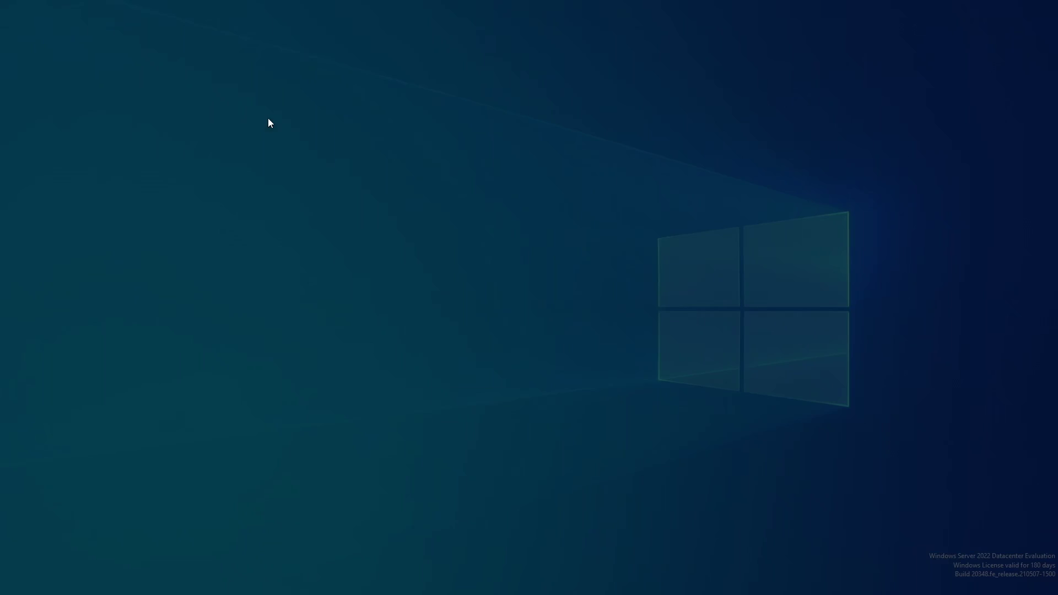
pyautogui.click(459, 361)
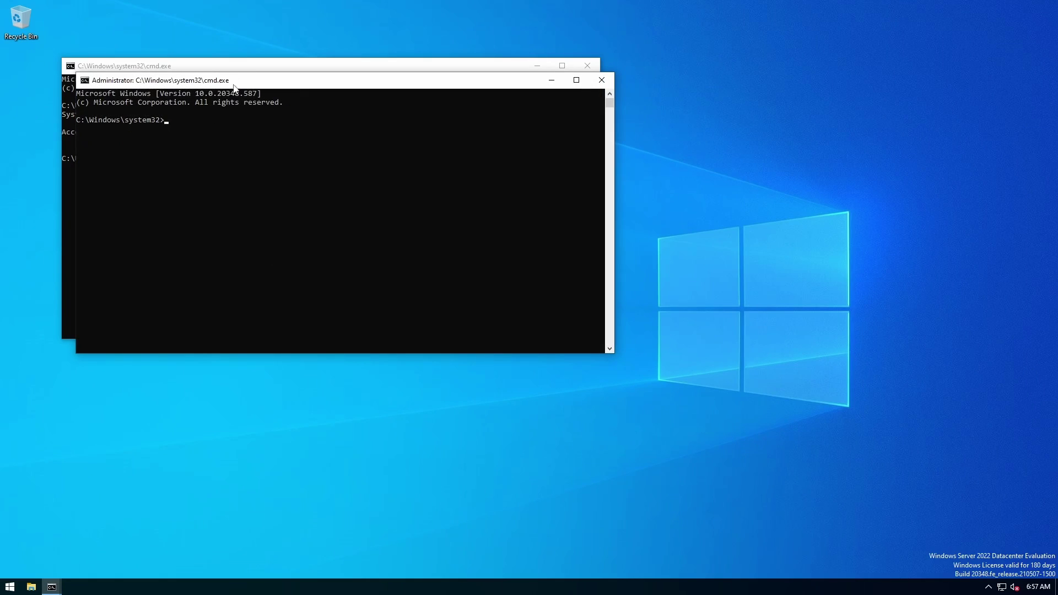
pyautogui.moveTo(235, 88); pyautogui.dragTo(191, 271)
# Copy the disable-Administrator command into the elevated prompt and run it.
pyautogui.click(105, 109)
pyautogui.moveTo(220, 114); pyautogui.dragTo(296, 106)
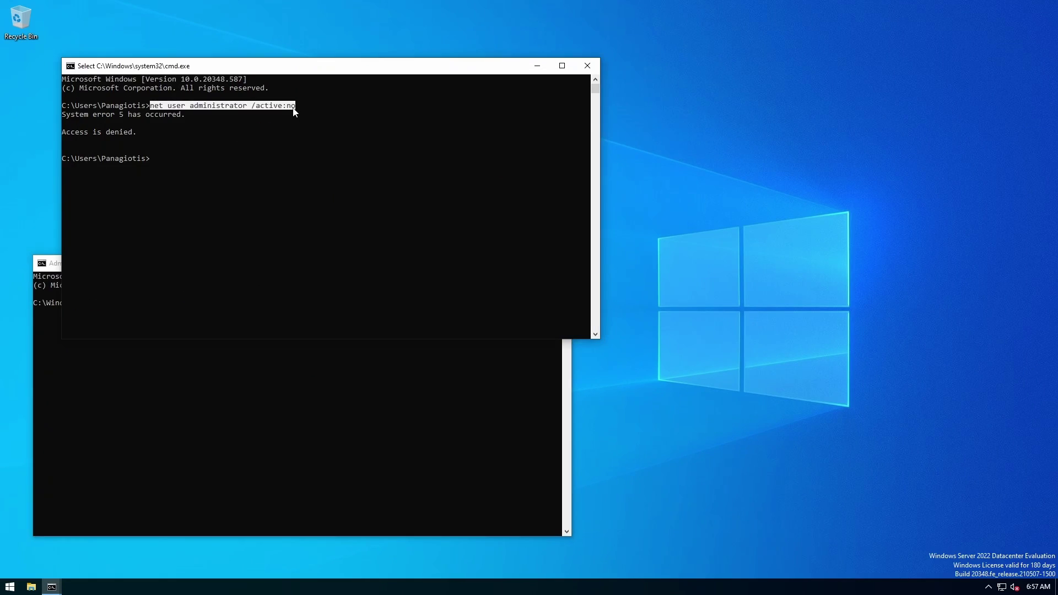
pyautogui.rightClick(295, 106)
pyautogui.click(200, 505)
pyautogui.rightClick(227, 414)
pyautogui.press('Return')
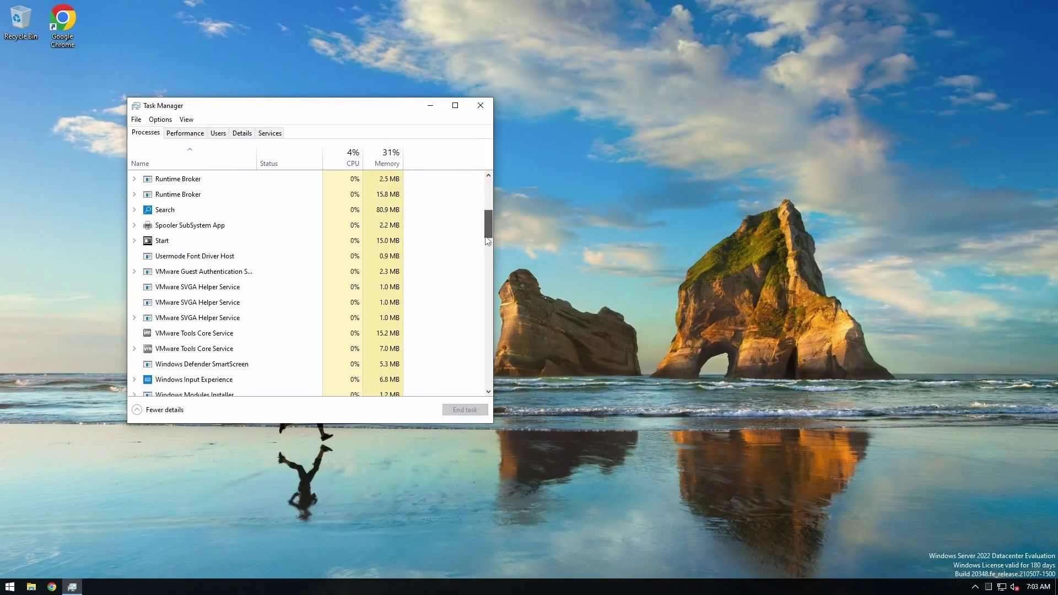
pyautogui.moveTo(486, 237); pyautogui.dragTo(499, 179)
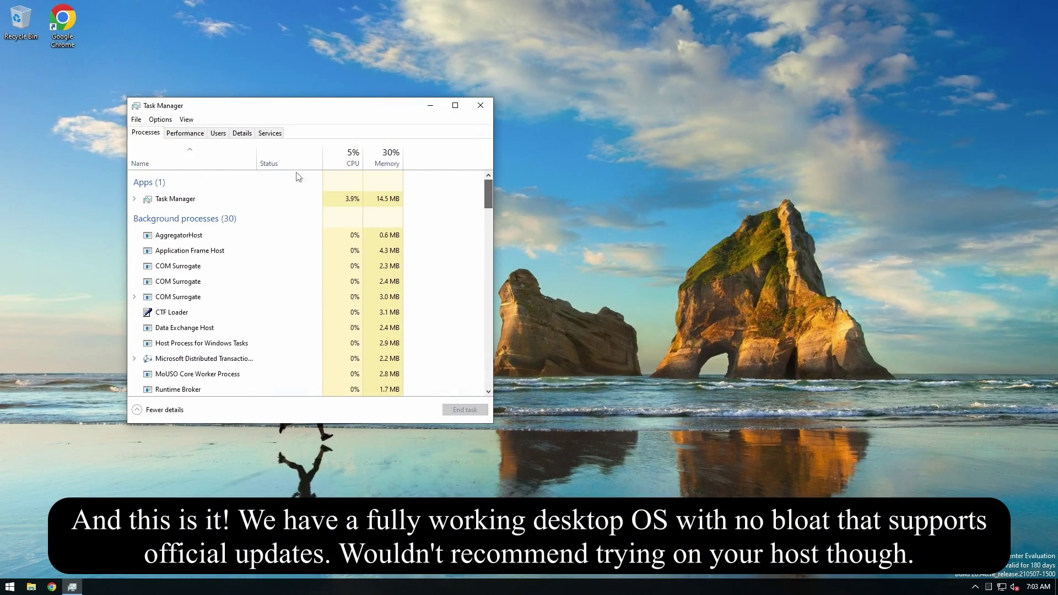
# Hide the Status column, glance at the Performance tab, then return to the Processes list.
pyautogui.rightClick(313, 157)
pyautogui.click(331, 177)
pyautogui.click(185, 133)
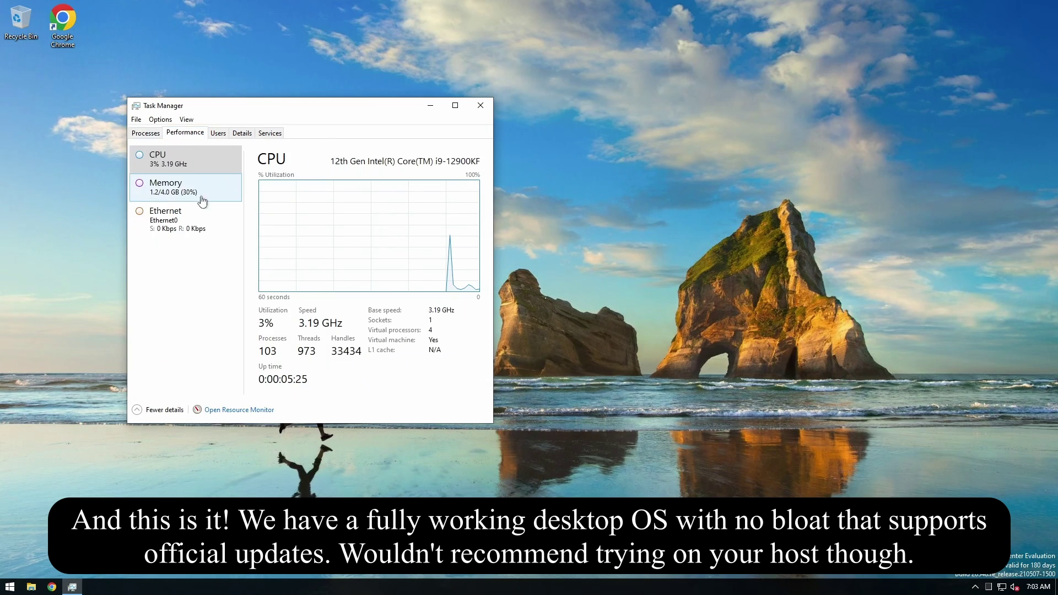
pyautogui.rightClick(176, 167)
pyautogui.click(181, 211)
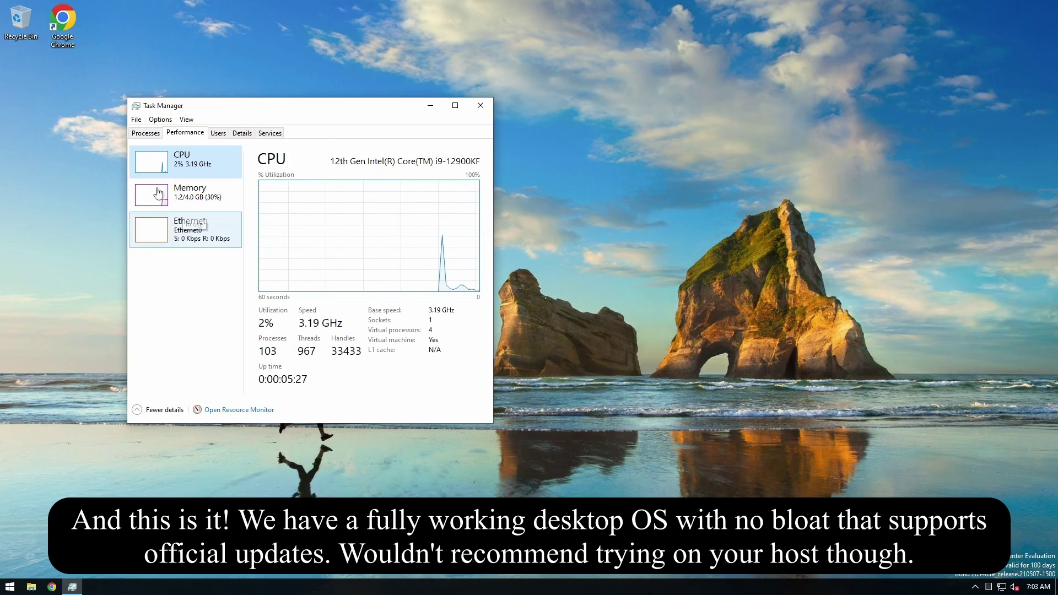
pyautogui.click(153, 134)
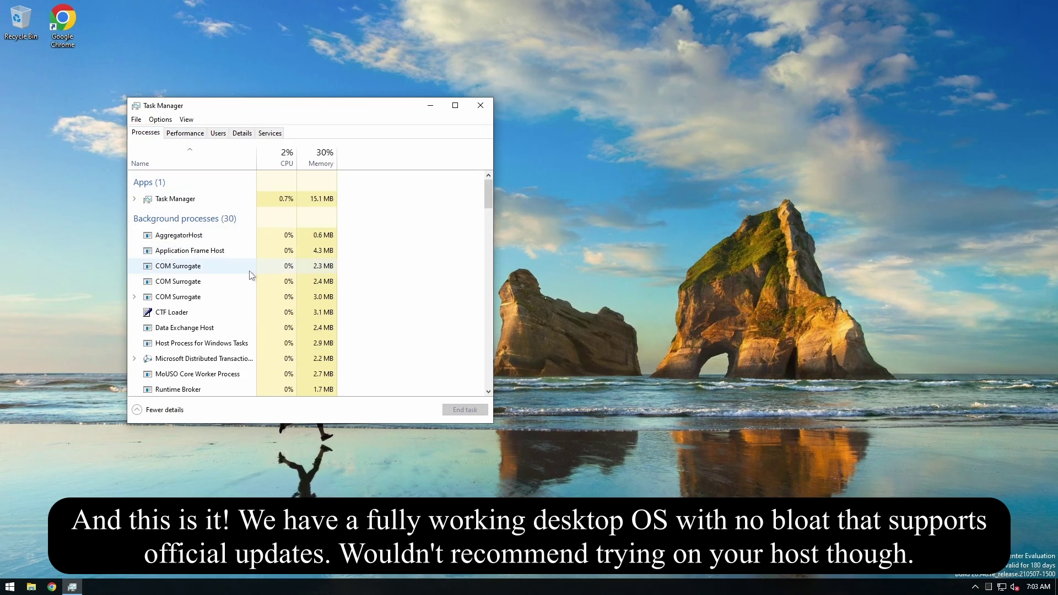
pyautogui.scroll(-2, 274, 245)
pyautogui.scroll(2, 270, 243)
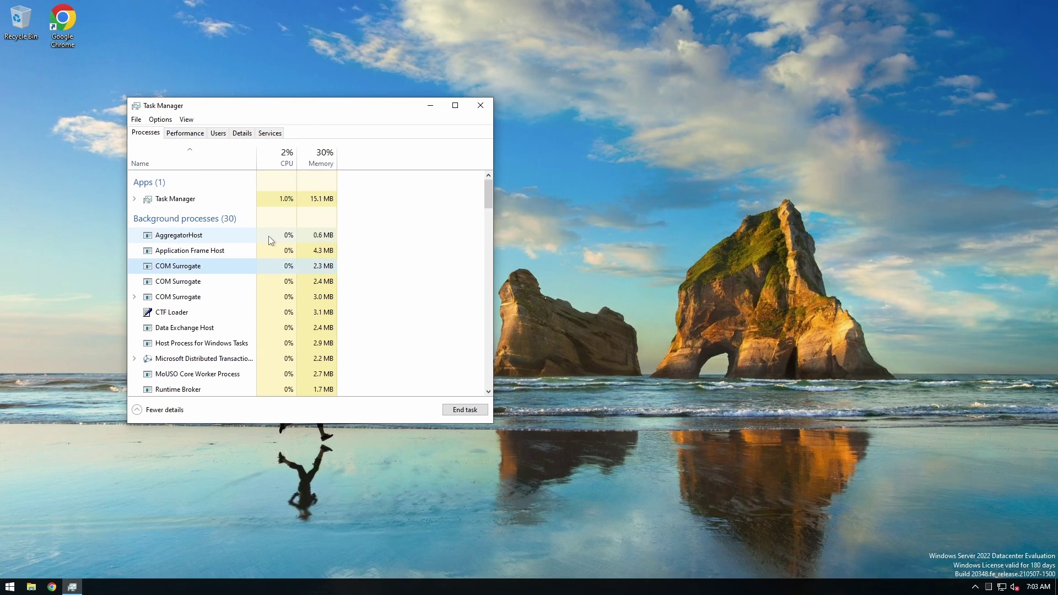